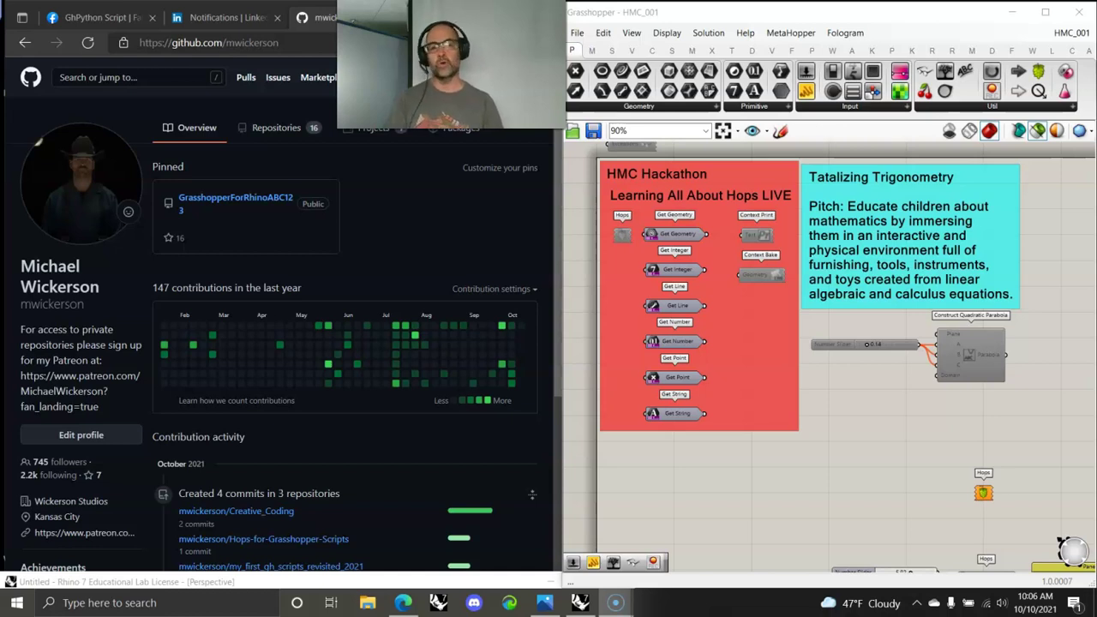
View the Capture.JPG picture of the Hops component in Photos, and minimise it to return to the Grasshopper definition
{"action": "left_click", "coordinate": [545, 602]}
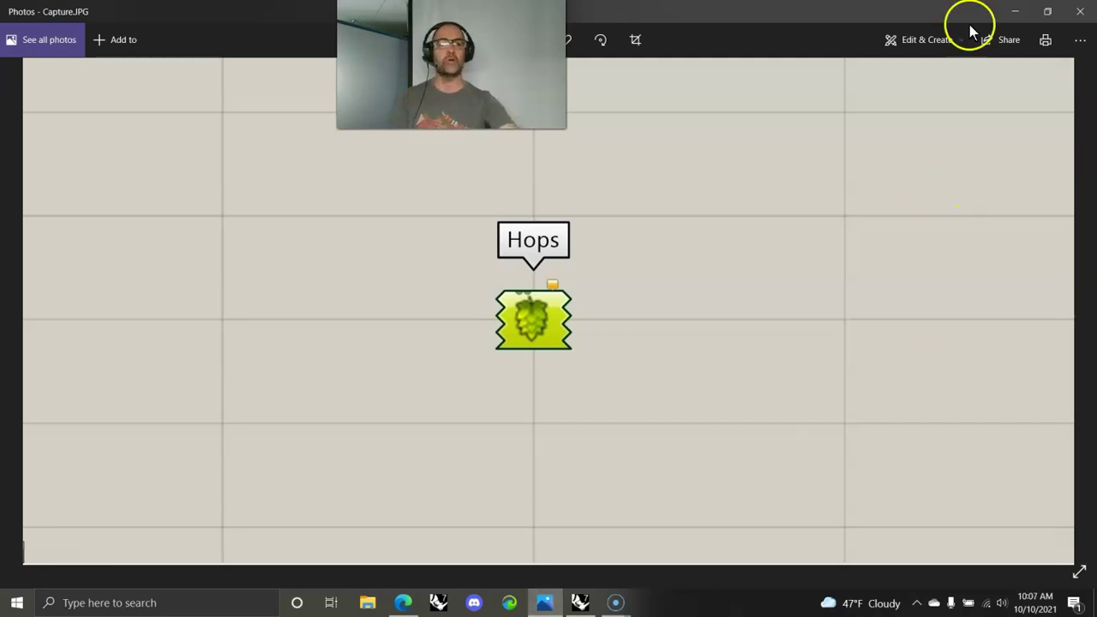
{"action": "left_click", "coordinate": [1015, 12]}
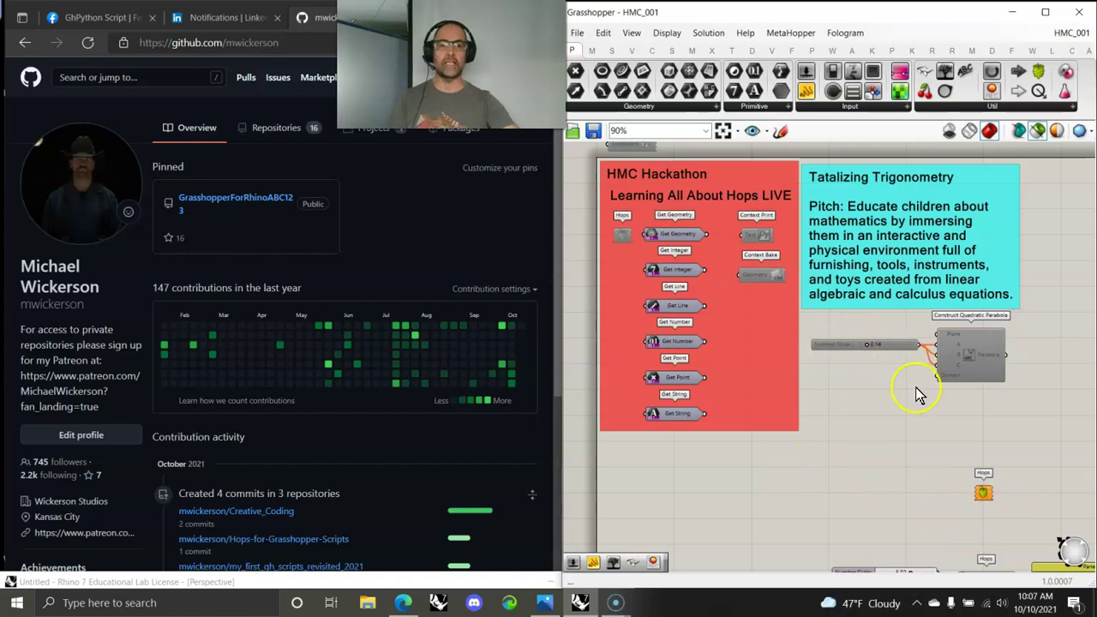
Inspect the path setting of the empty Hops component and close the definition prompt without entering a URL or path
{"action": "right_click_drag", "start_coordinate": [885, 457], "coordinate": [710, 144]}
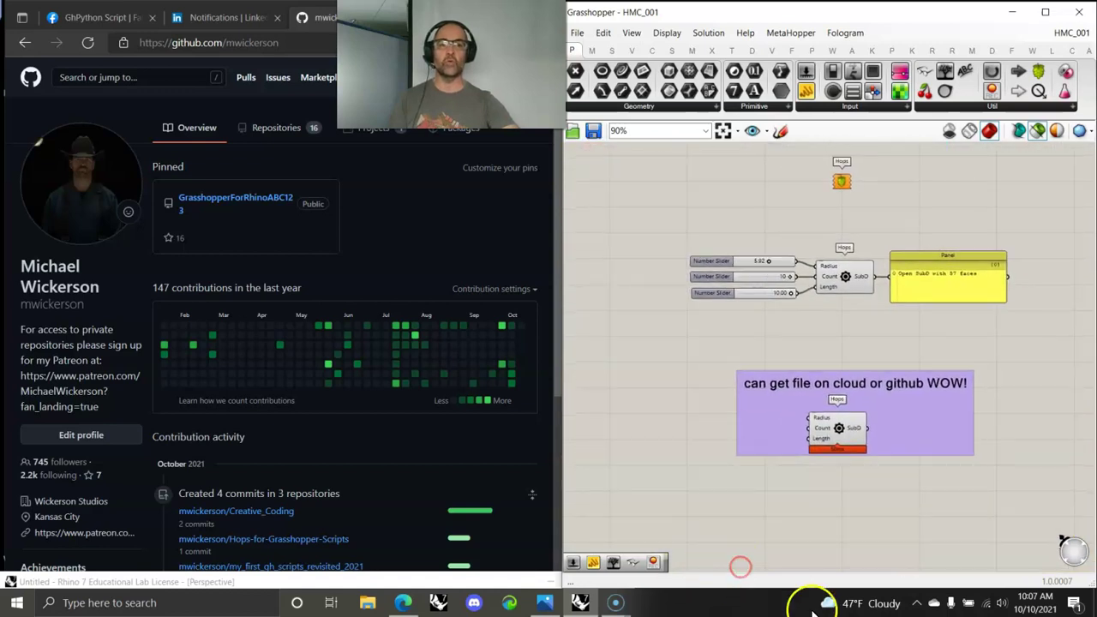
{"action": "left_click", "coordinate": [838, 266]}
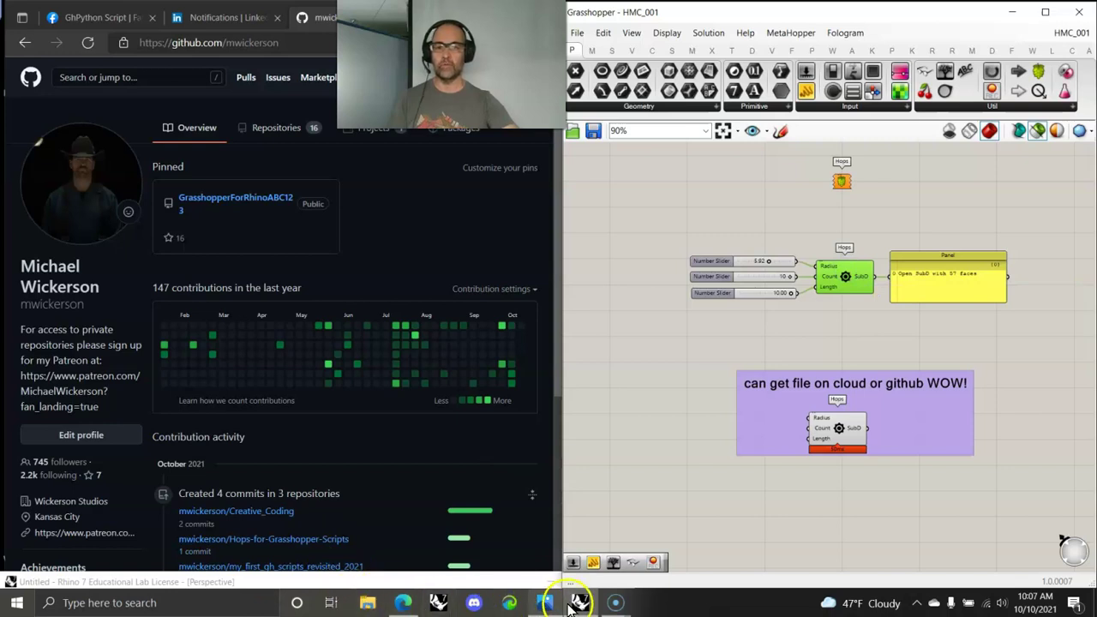
{"action": "right_click", "coordinate": [844, 281]}
{"action": "right_click", "coordinate": [848, 181]}
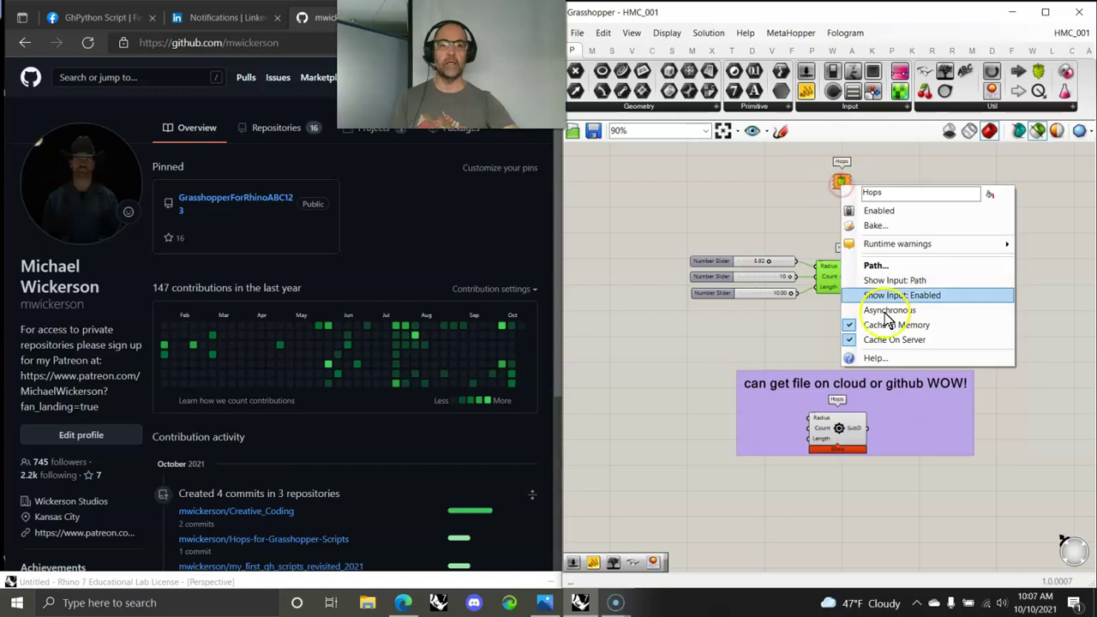
{"action": "left_click", "coordinate": [868, 264]}
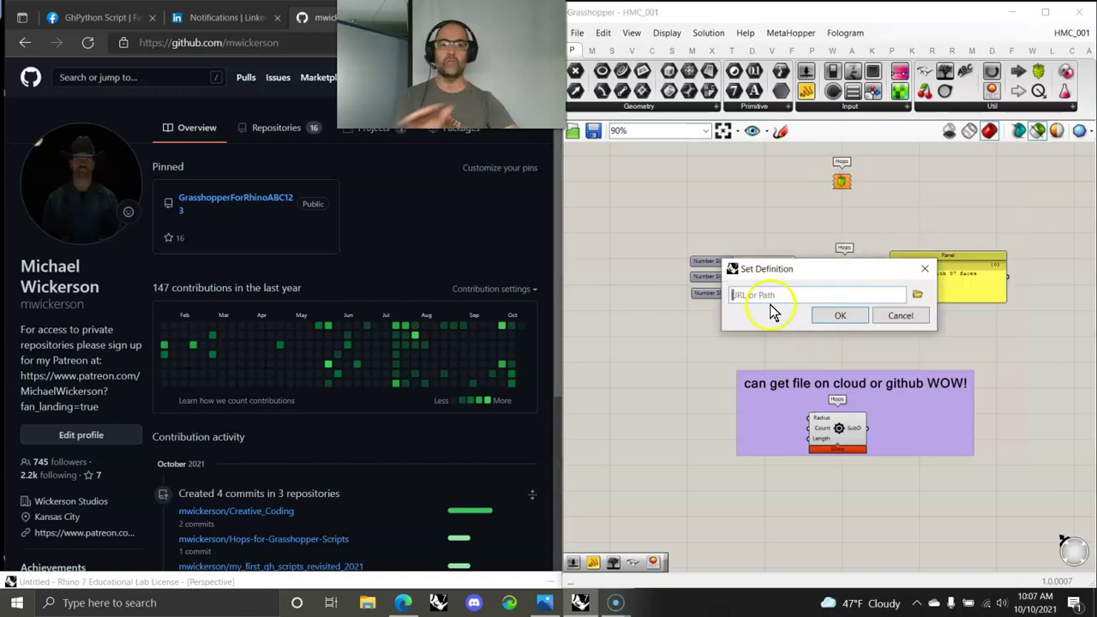
{"action": "left_click", "coordinate": [925, 269]}
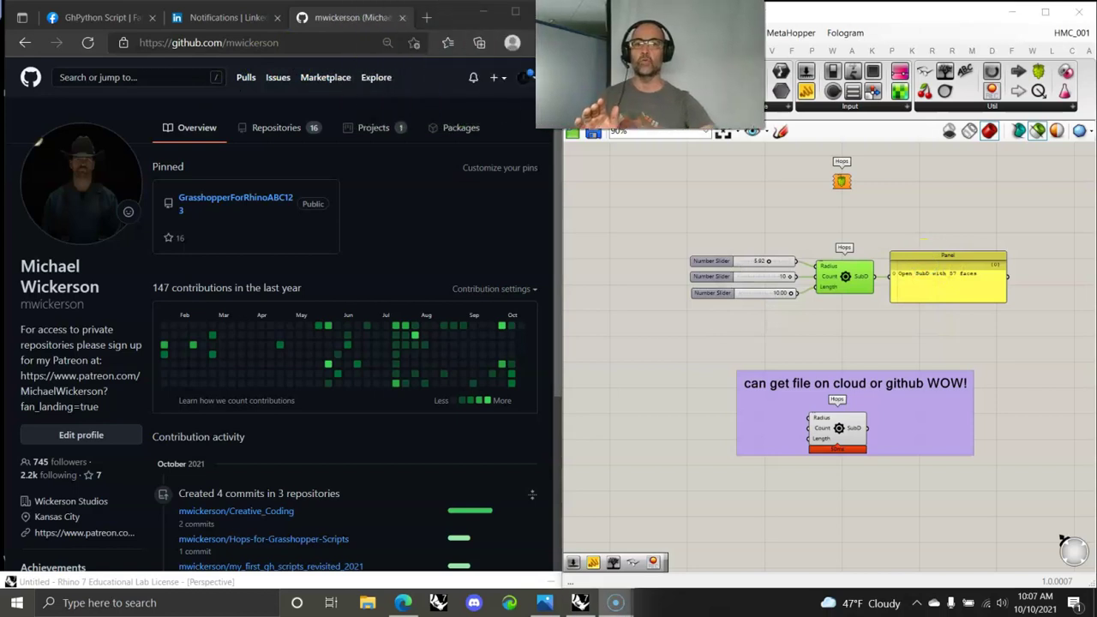
Browse the GitHub profile's repositories and open X-Basic_C_Sharp_Nodes
{"action": "left_click", "coordinate": [279, 128]}
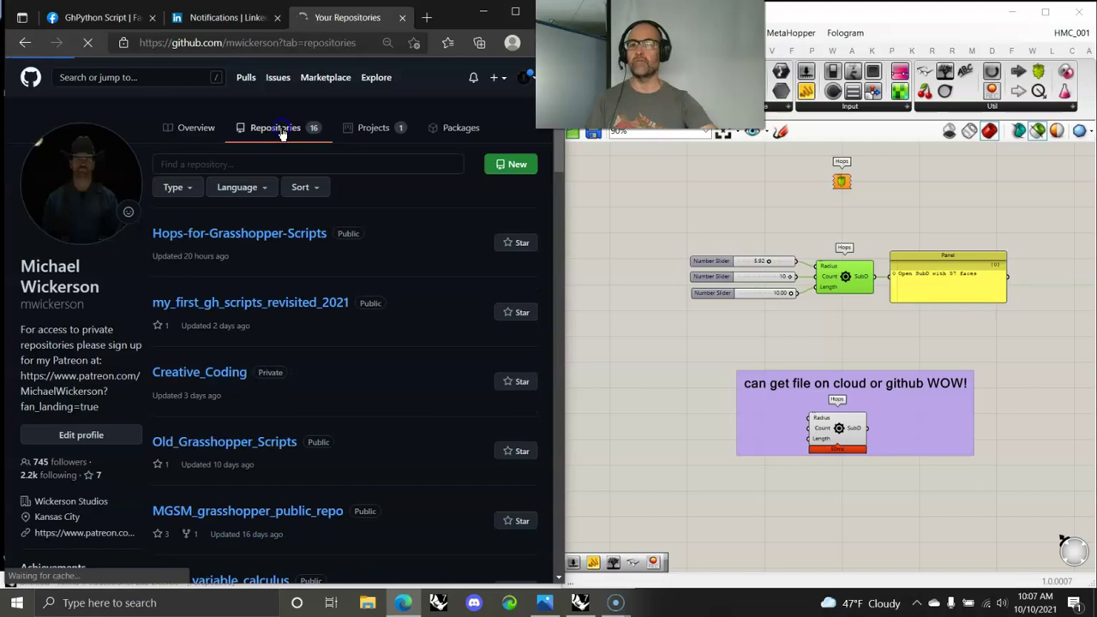
{"action": "scroll", "coordinate": [237, 353], "scroll_direction": "down", "scroll_amount": 5}
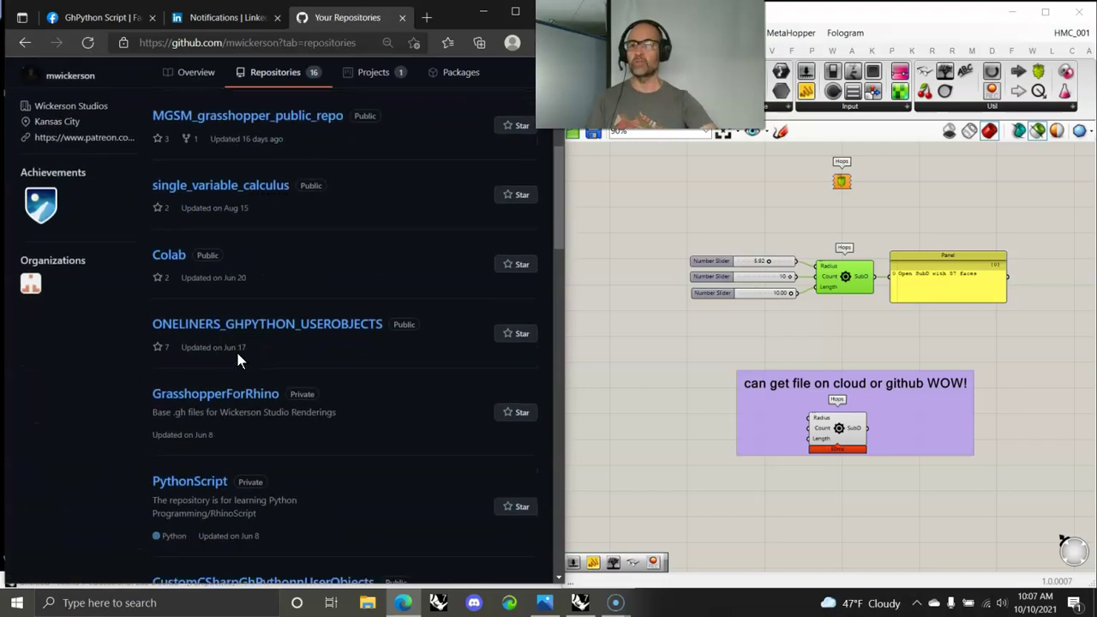
{"action": "left_click", "coordinate": [229, 328]}
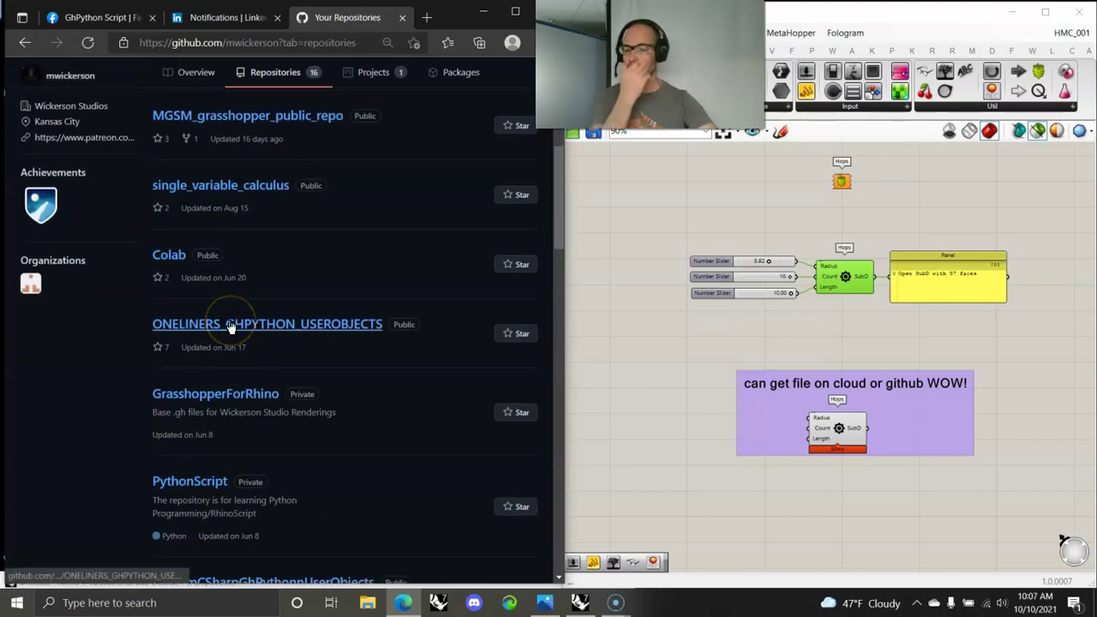
{"action": "scroll", "coordinate": [229, 326], "scroll_direction": "down", "scroll_amount": 5}
{"action": "scroll", "coordinate": [229, 326], "scroll_direction": "down", "scroll_amount": 3}
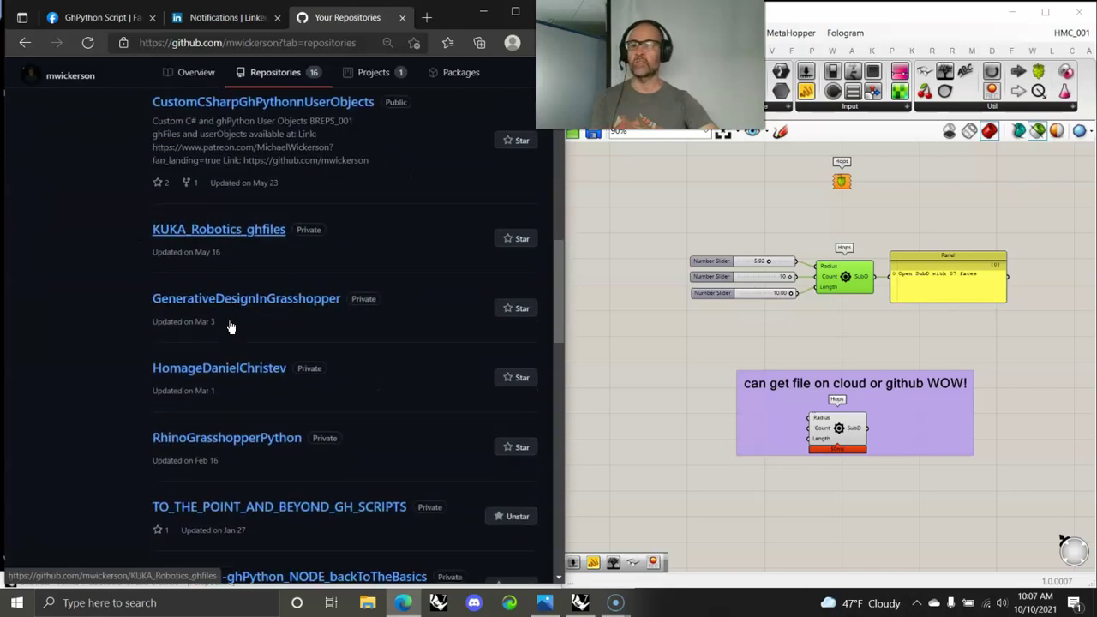
{"action": "scroll", "coordinate": [229, 326], "scroll_direction": "down", "scroll_amount": 2}
{"action": "left_click", "coordinate": [209, 410]}
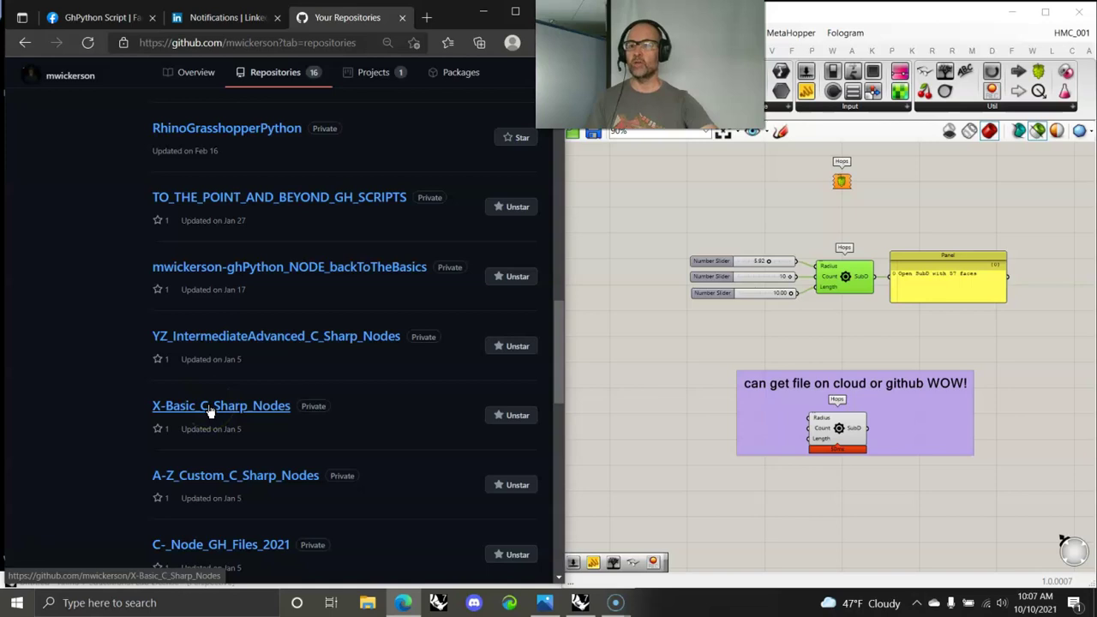
{"action": "left_click", "coordinate": [101, 403]}
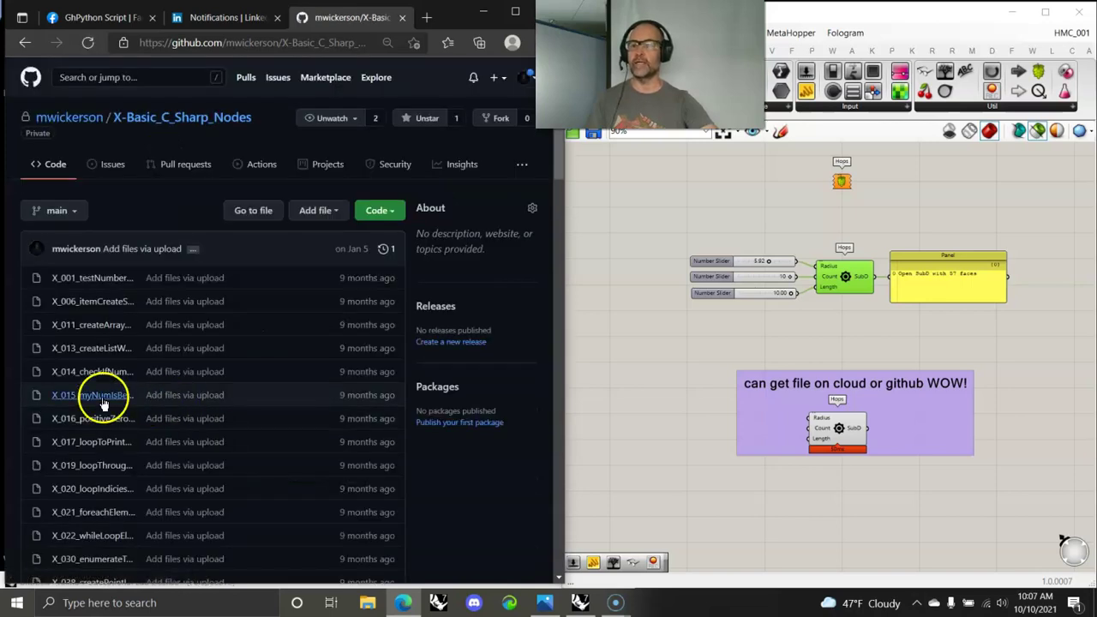
Widen the Grasshopper window and list the custom C# components in the Surface group
{"action": "left_click", "coordinate": [915, 49]}
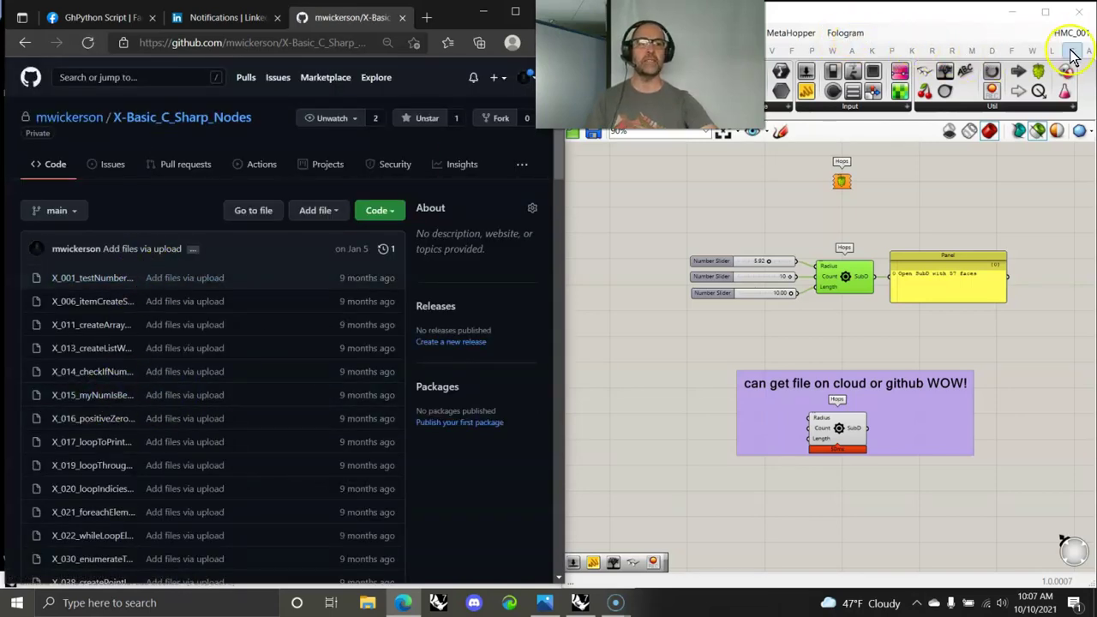
{"action": "left_click", "coordinate": [833, 52]}
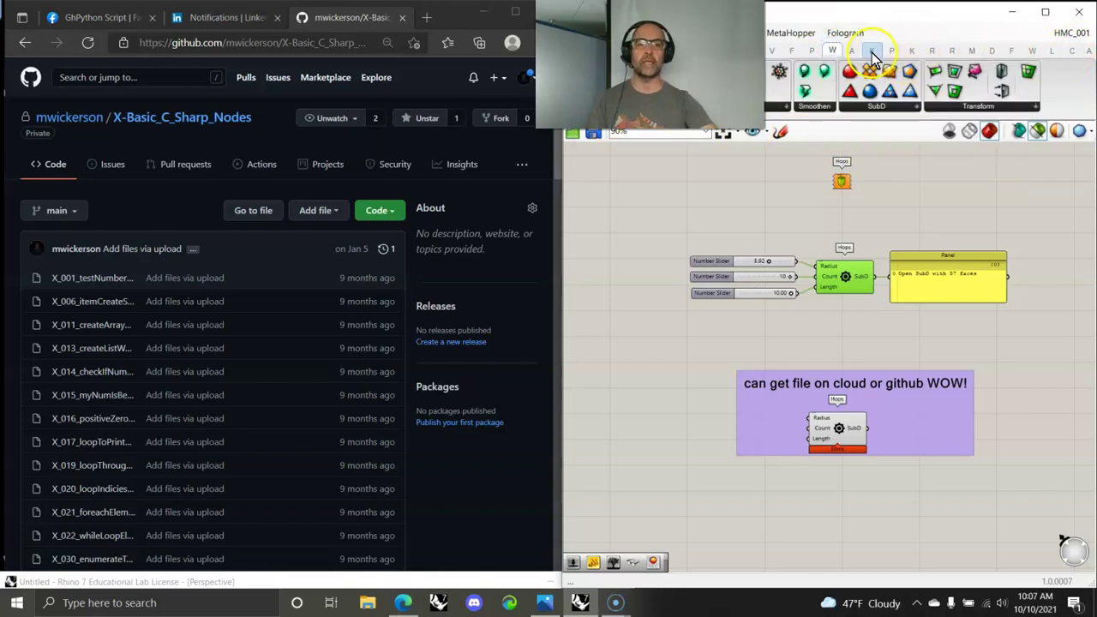
{"action": "left_click_drag", "start_coordinate": [562, 214], "coordinate": [147, 246]}
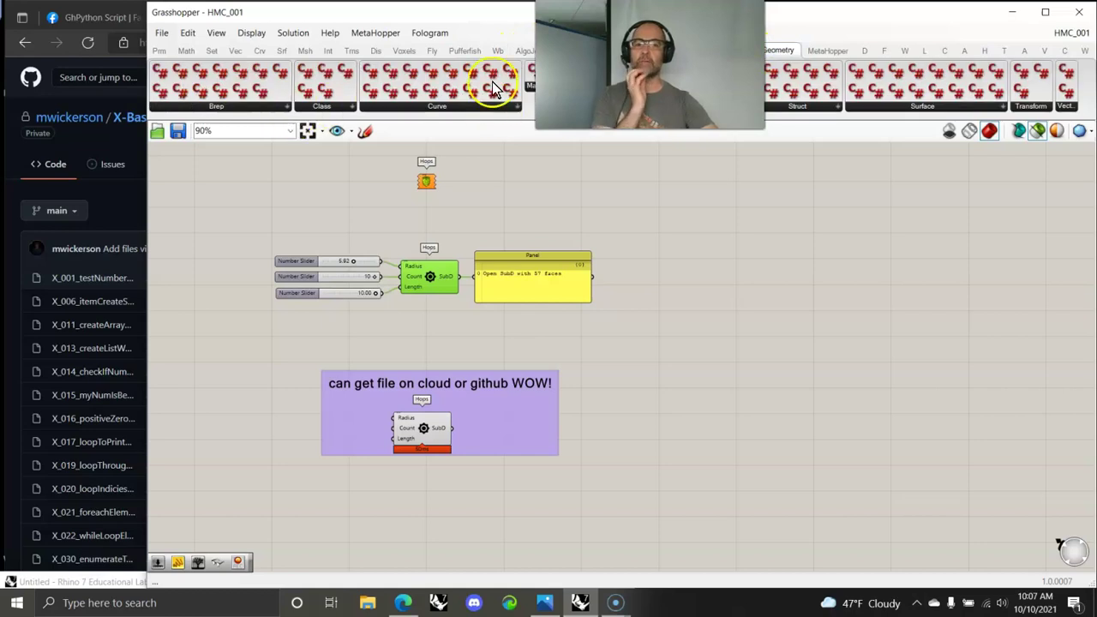
{"action": "left_click", "coordinate": [913, 105]}
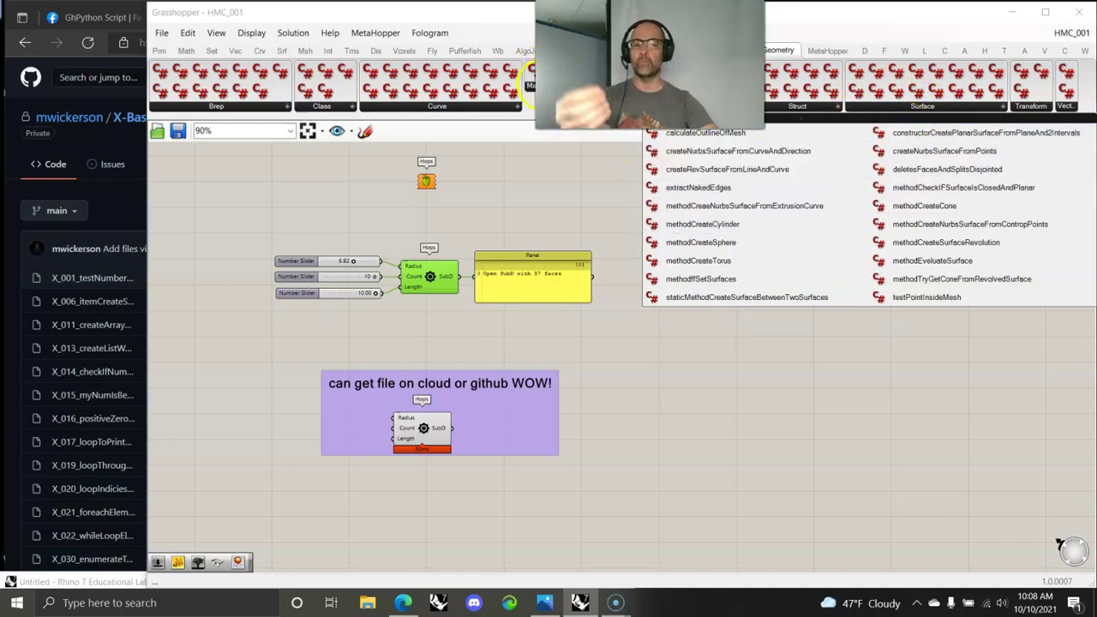
Open Grasshopper's Libraries folder in File Explorer, and go from there to the UserObjects folder
{"action": "left_click", "coordinate": [161, 33]}
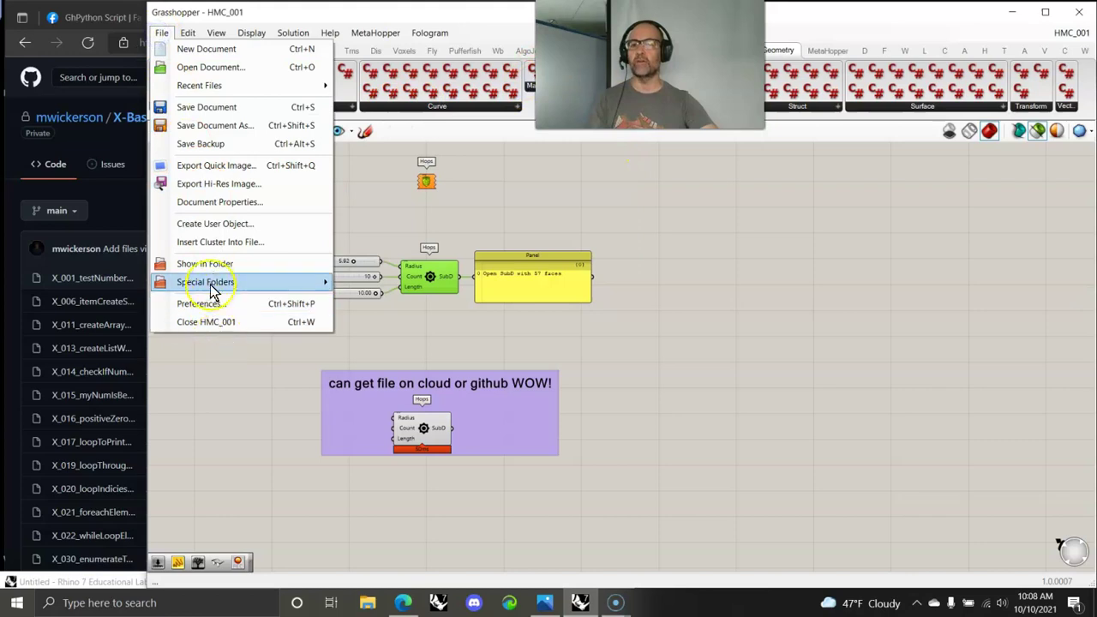
{"action": "mouse_move", "coordinate": [214, 283]}
{"action": "left_click", "coordinate": [393, 280]}
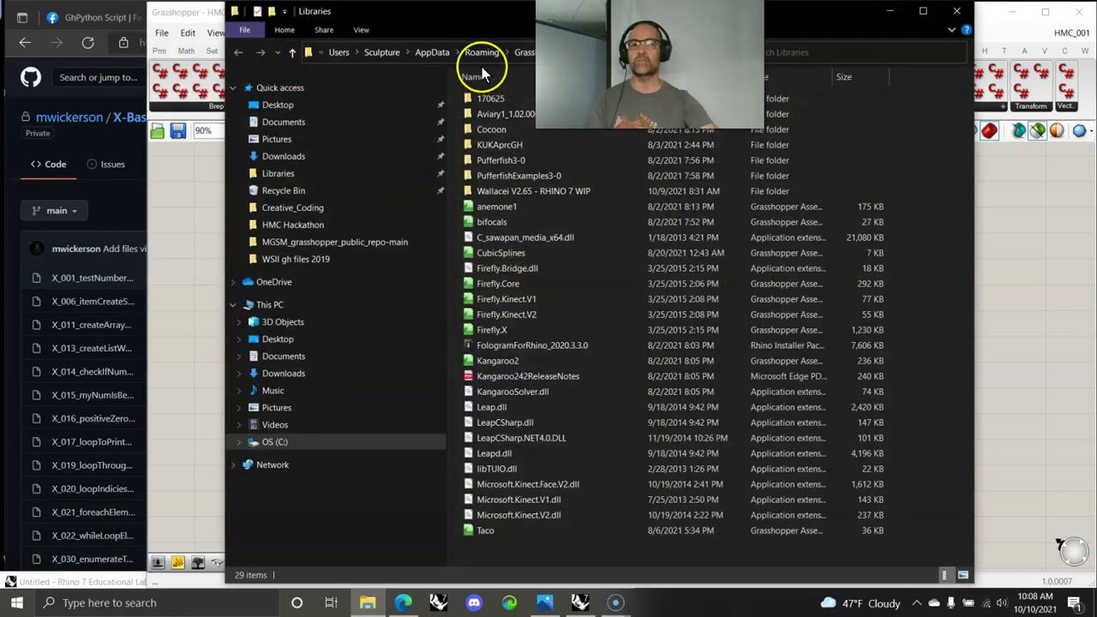
{"action": "left_click", "coordinate": [524, 53]}
{"action": "left_click", "coordinate": [499, 160]}
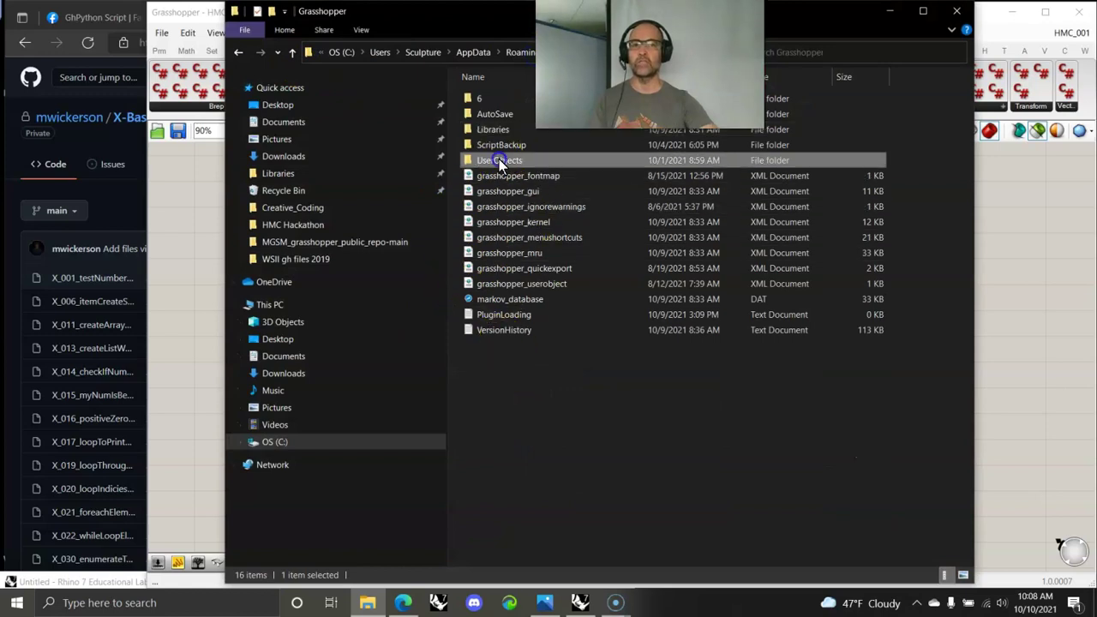
{"action": "left_click", "coordinate": [499, 161]}
{"action": "left_click", "coordinate": [469, 163]}
{"action": "double_click", "coordinate": [469, 163]}
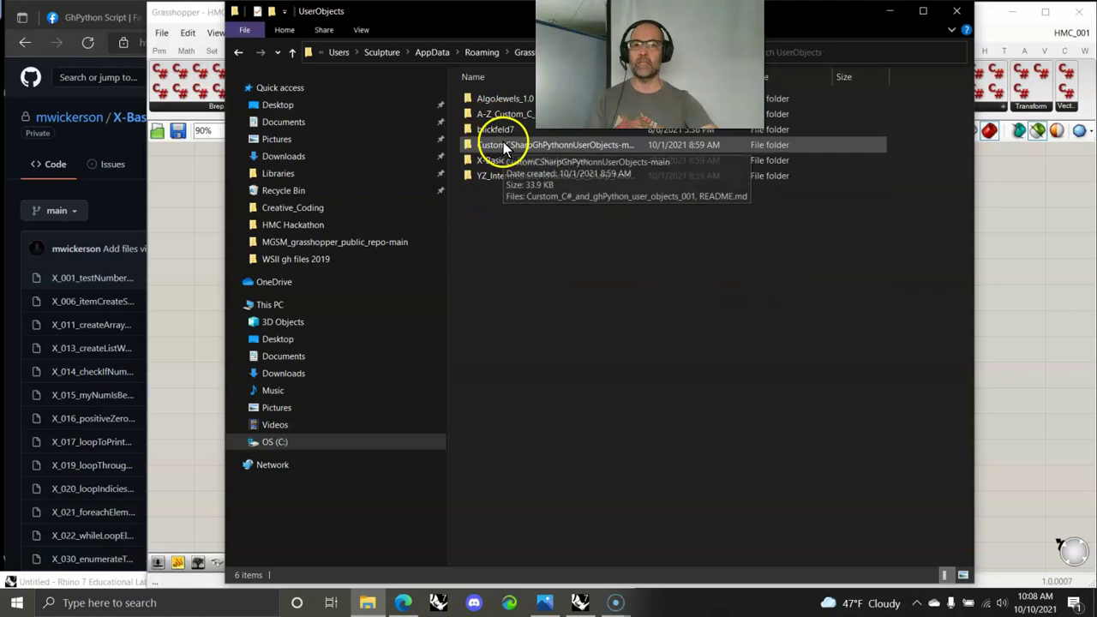
Open the X-Basic_C_Sharp_Nodes-main folder, widen its file type column to read the entries, and close File Explorer
{"action": "left_click", "coordinate": [504, 160]}
{"action": "double_click", "coordinate": [504, 160]}
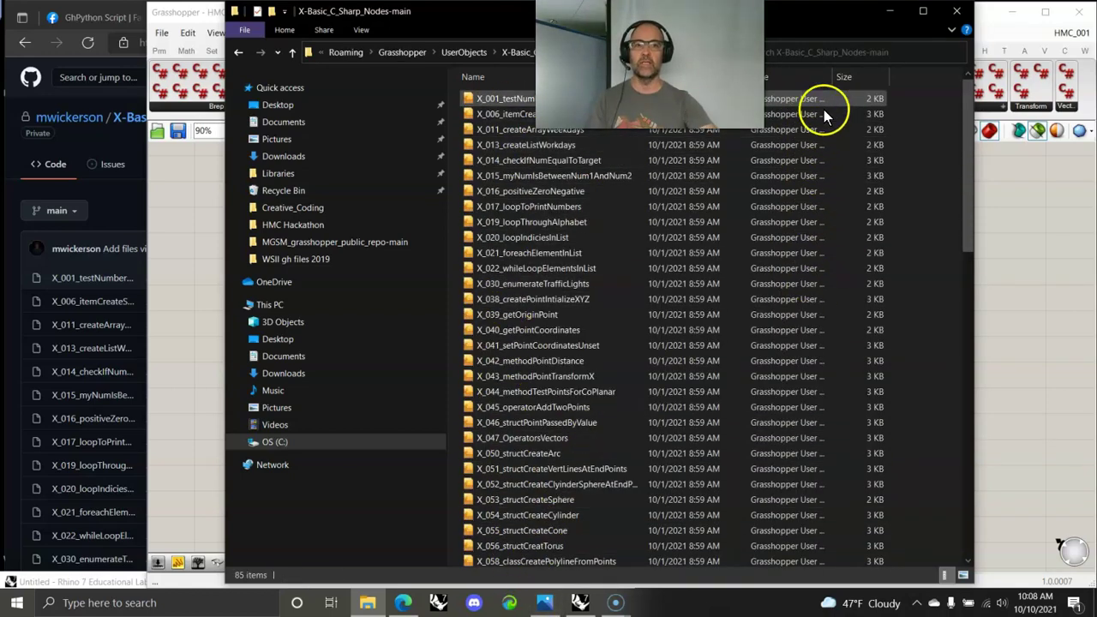
{"action": "left_click_drag", "start_coordinate": [829, 77], "coordinate": [885, 83]}
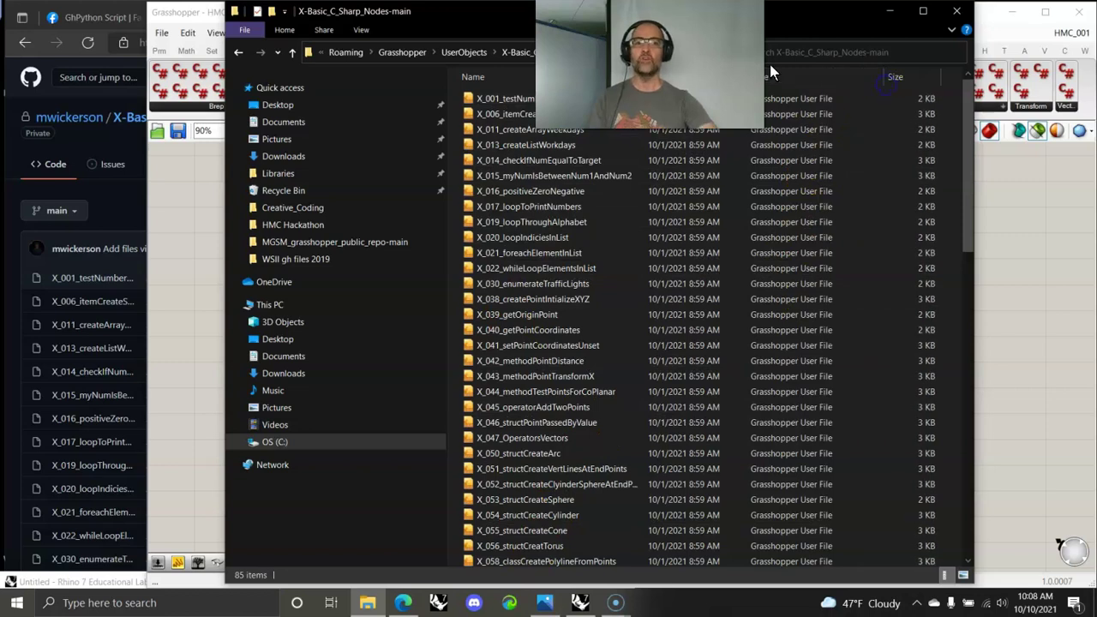
{"action": "left_click", "coordinate": [957, 10]}
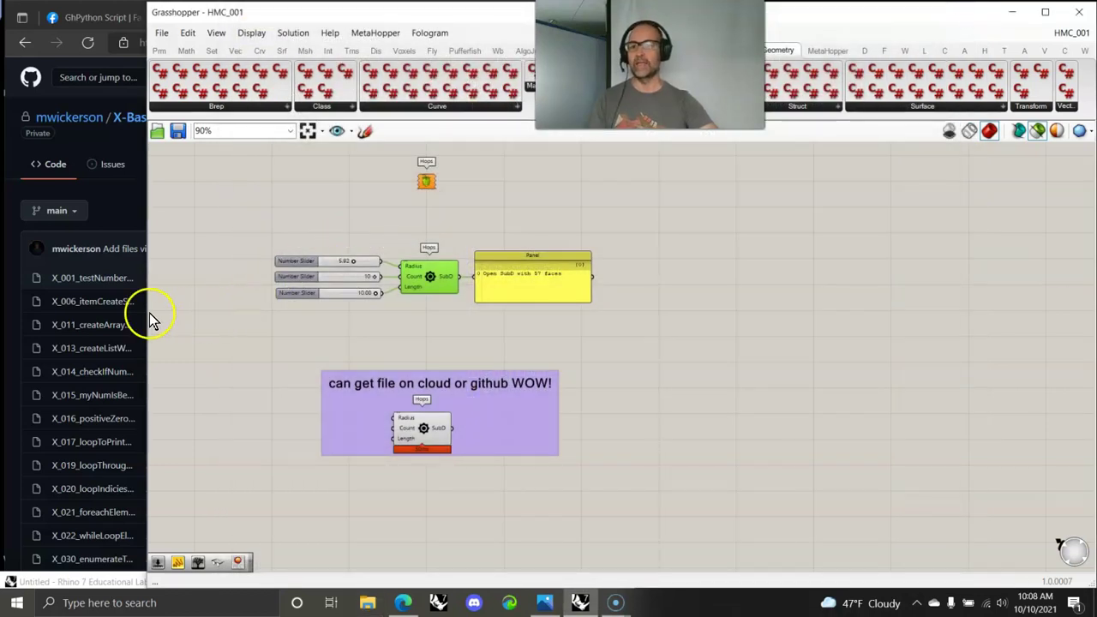
Narrow the Grasshopper window to uncover the browser and return to the repository owner's GitHub profile
{"action": "left_click_drag", "start_coordinate": [147, 312], "coordinate": [415, 302]}
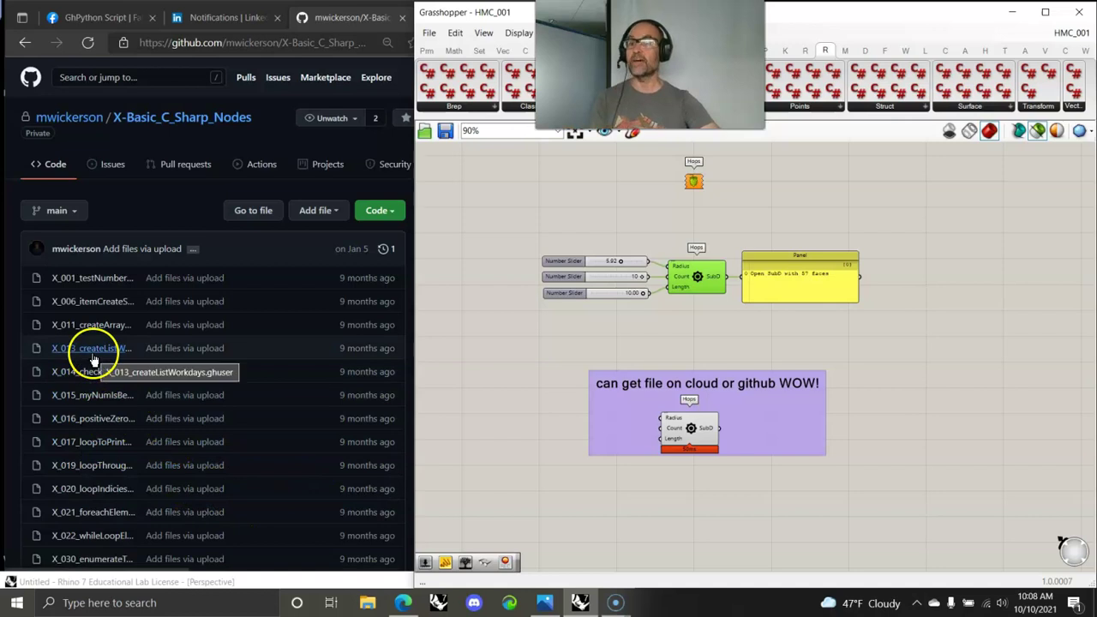
{"action": "mouse_move", "coordinate": [73, 124]}
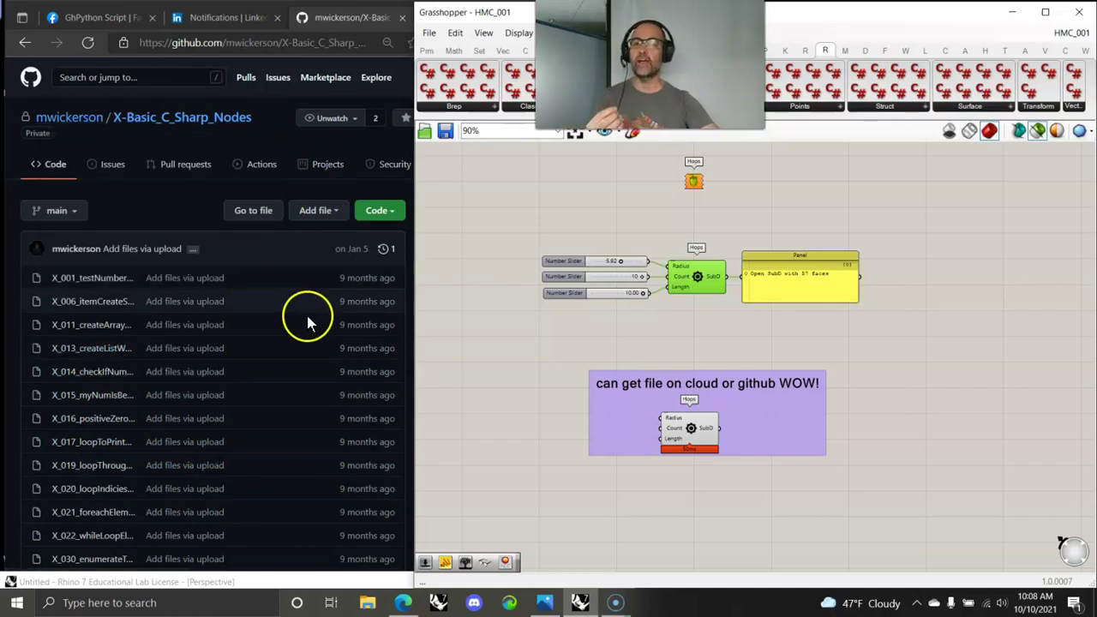
{"action": "left_click_drag", "start_coordinate": [414, 374], "coordinate": [570, 368]}
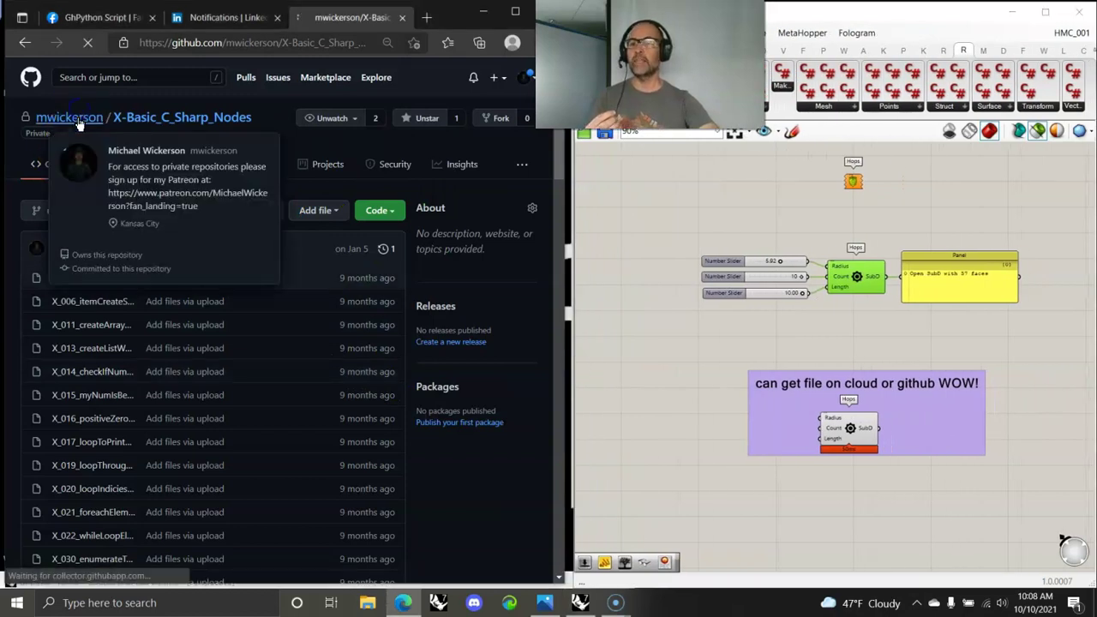
{"action": "left_click", "coordinate": [77, 117]}
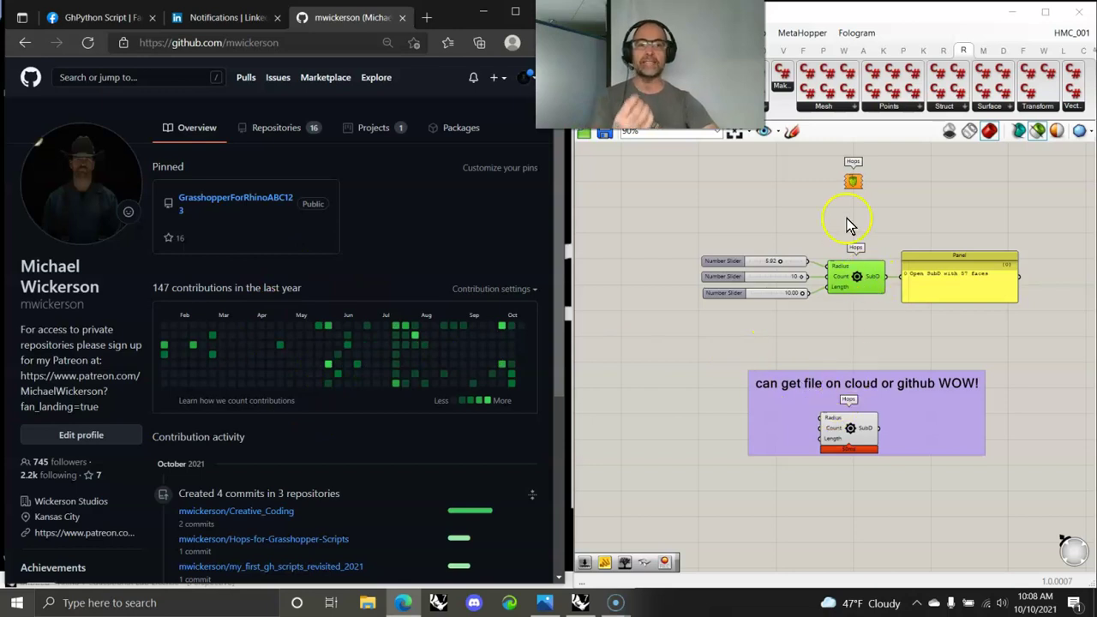
Move the empty Hops component slightly down towards the slider-driven Hops component and show its options
{"action": "left_click_drag", "start_coordinate": [852, 182], "coordinate": [856, 210]}
{"action": "scroll", "coordinate": [849, 199], "scroll_direction": "up", "scroll_amount": 8}
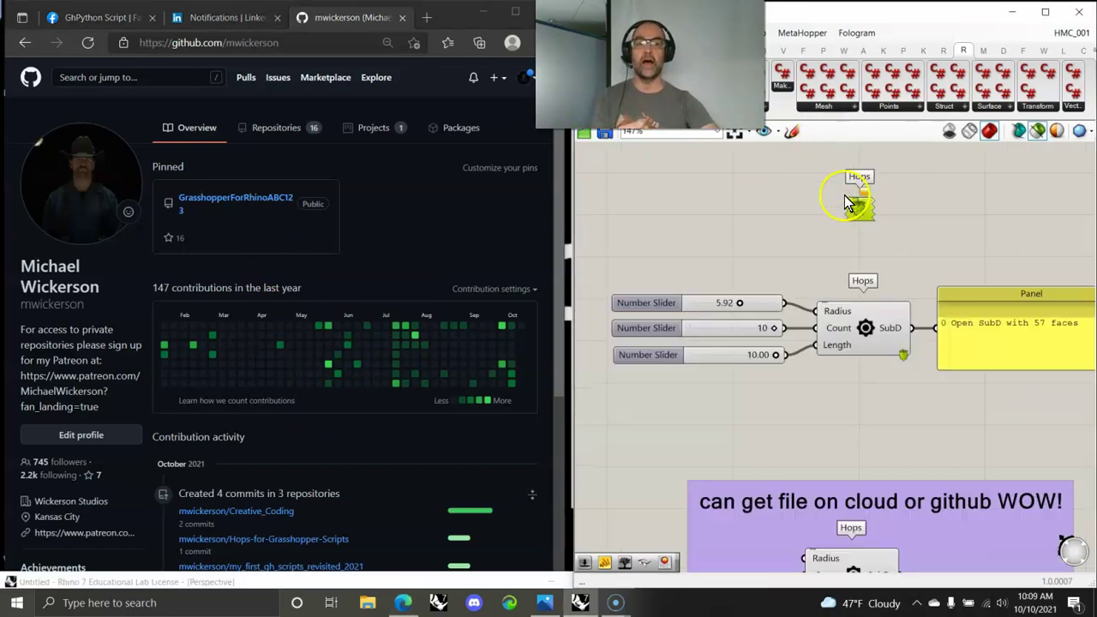
{"action": "right_click", "coordinate": [818, 372]}
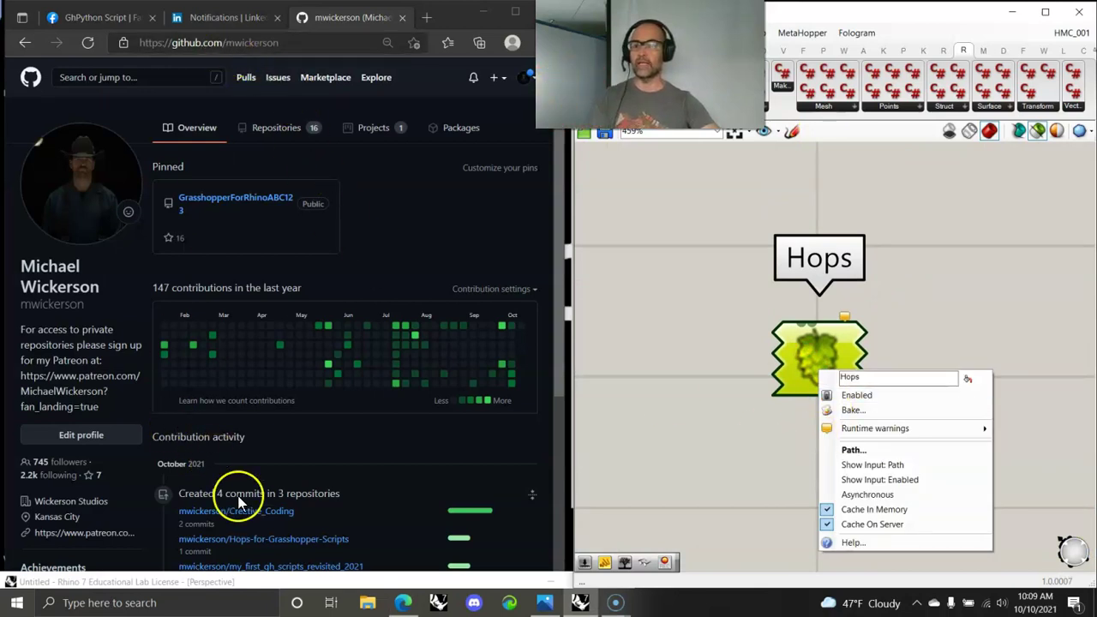
Review the GitHub profile's contribution activity and look through its list of repositories
{"action": "scroll", "coordinate": [226, 458], "scroll_direction": "down", "scroll_amount": 3}
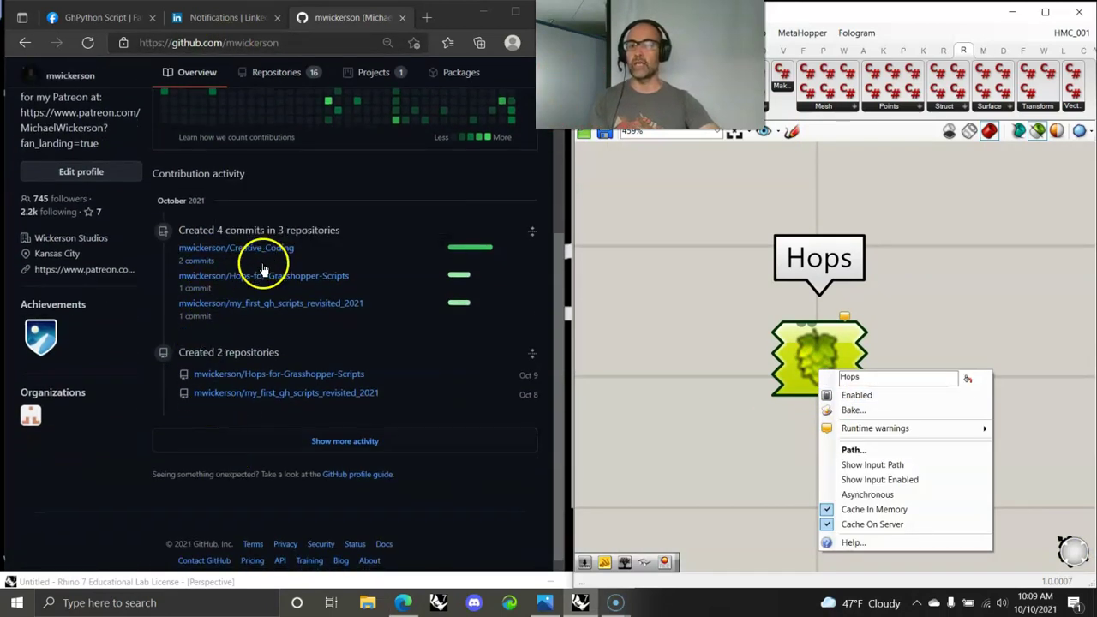
{"action": "scroll", "coordinate": [192, 351], "scroll_direction": "up", "scroll_amount": 3}
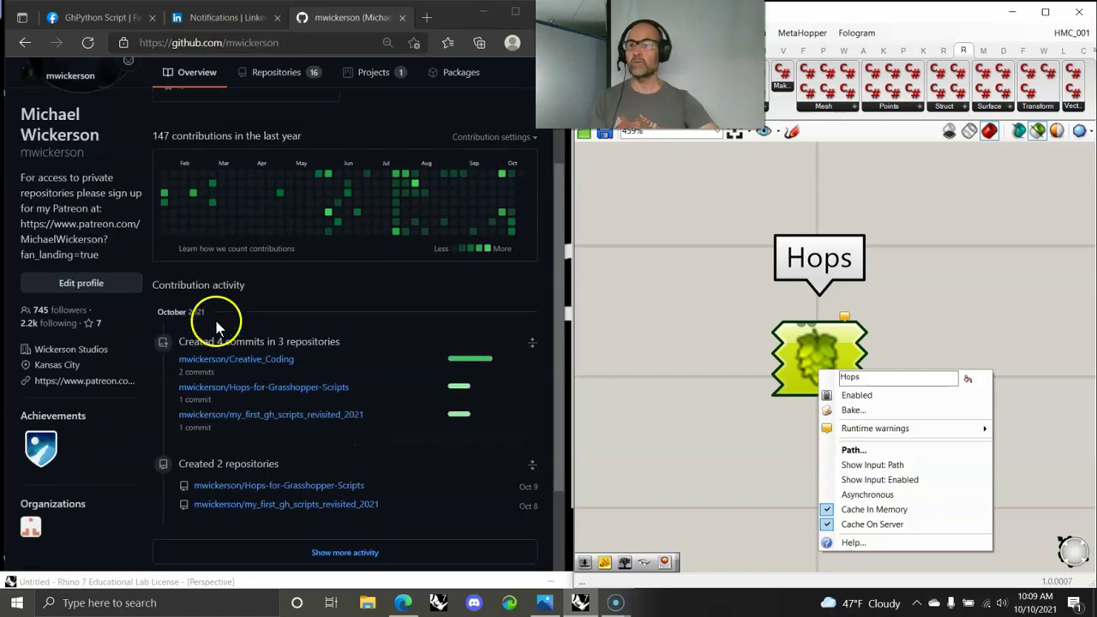
{"action": "left_click", "coordinate": [283, 129]}
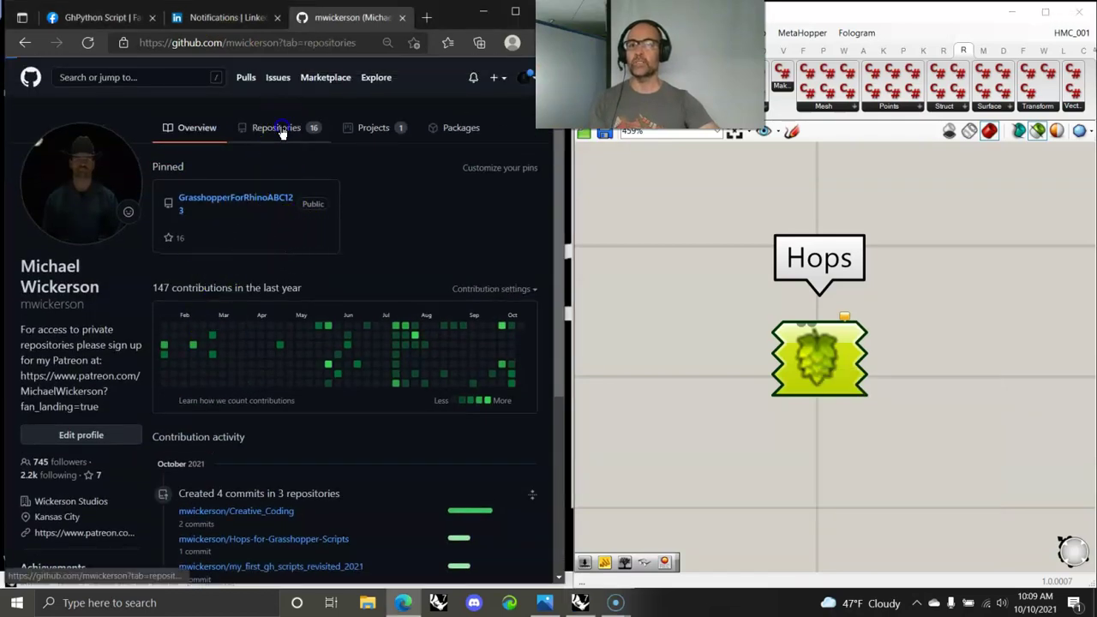
{"action": "left_click", "coordinate": [284, 128]}
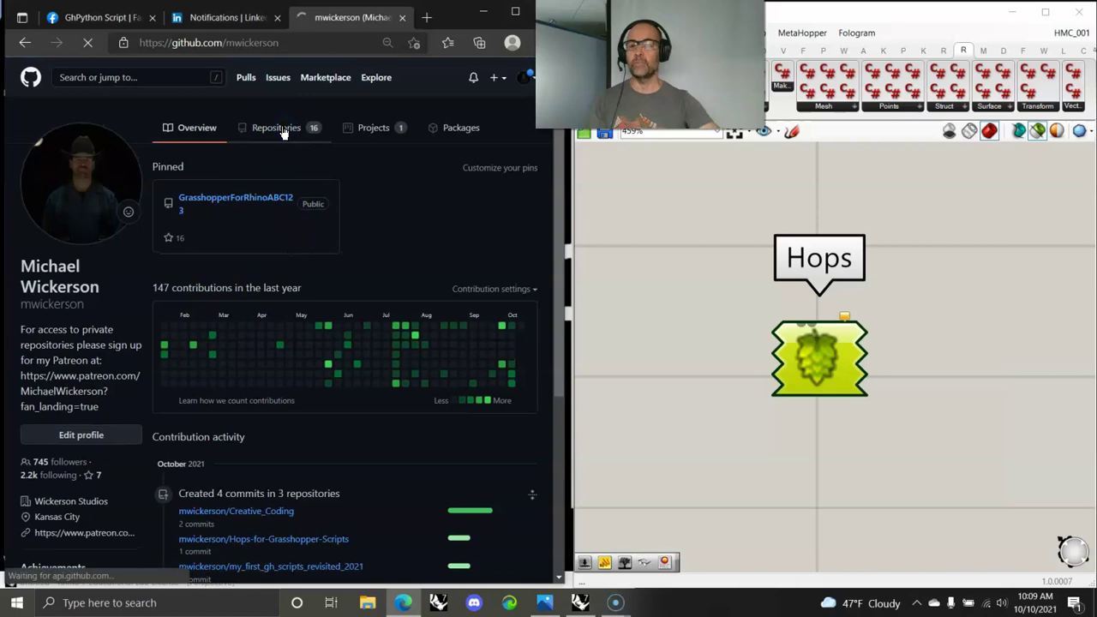
{"action": "scroll", "coordinate": [213, 314], "scroll_direction": "down", "scroll_amount": 3}
{"action": "scroll", "coordinate": [215, 314], "scroll_direction": "down", "scroll_amount": 2}
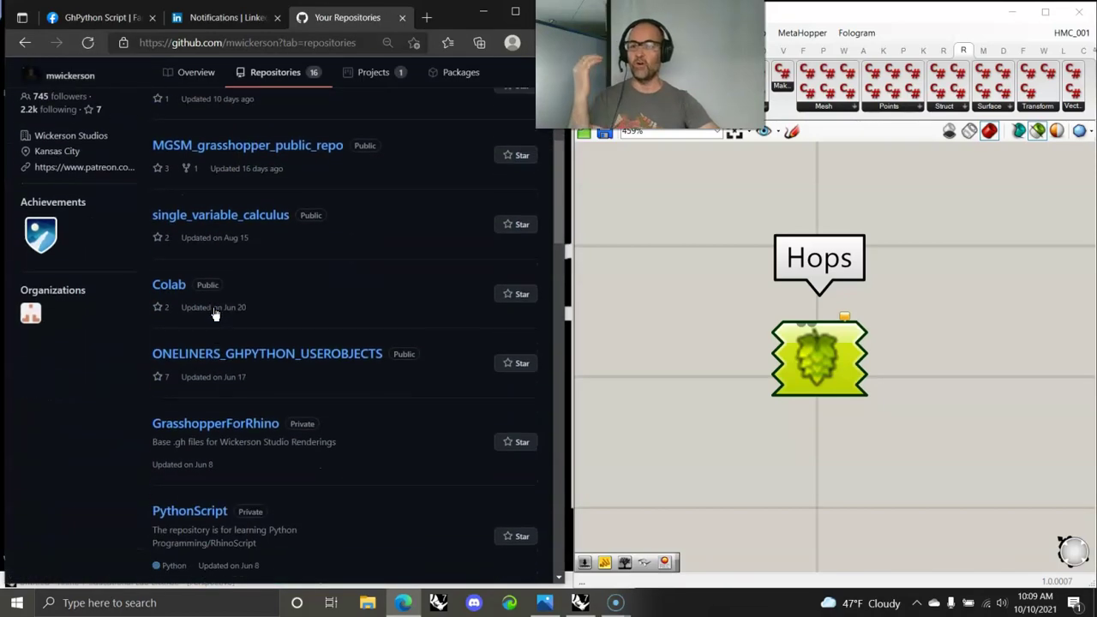
Find the X-Basic_C_Sharp_Nodes repository in the repository list and open its X_001_testNumberEven.ghuser file page
{"action": "scroll", "coordinate": [216, 311], "scroll_direction": "down", "scroll_amount": 3}
{"action": "scroll", "coordinate": [216, 311], "scroll_direction": "down", "scroll_amount": 8}
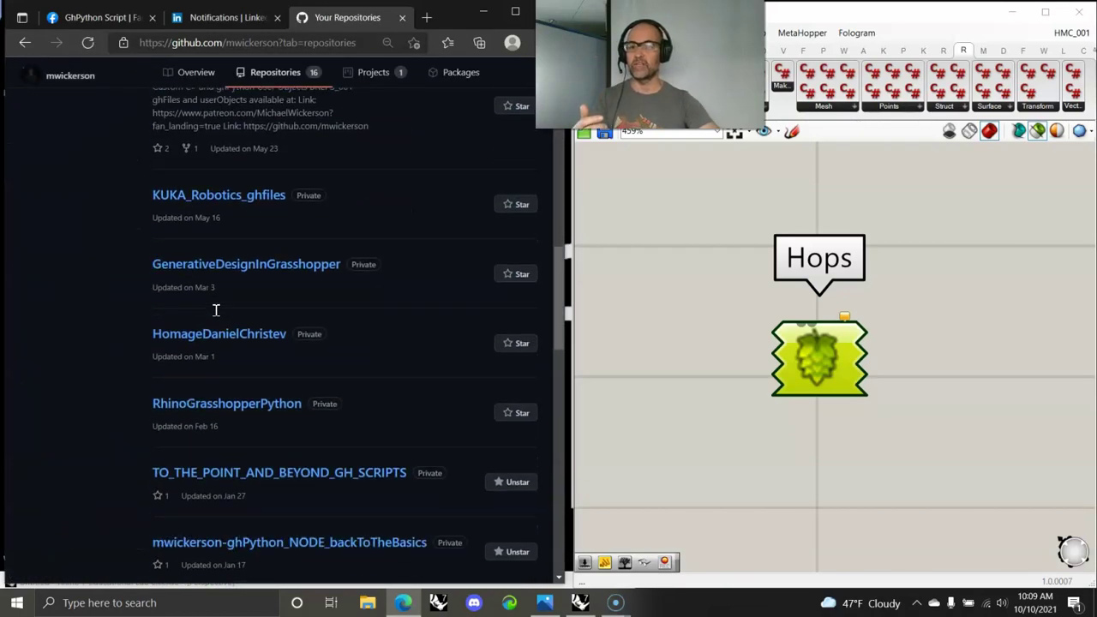
{"action": "left_click", "coordinate": [207, 279]}
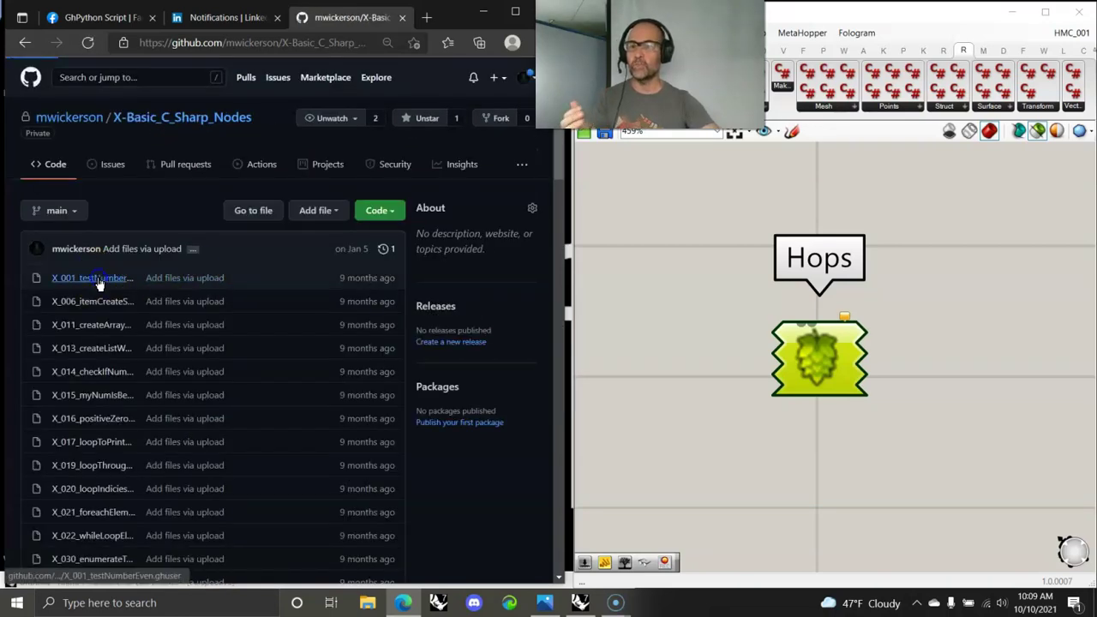
{"action": "left_click", "coordinate": [93, 278]}
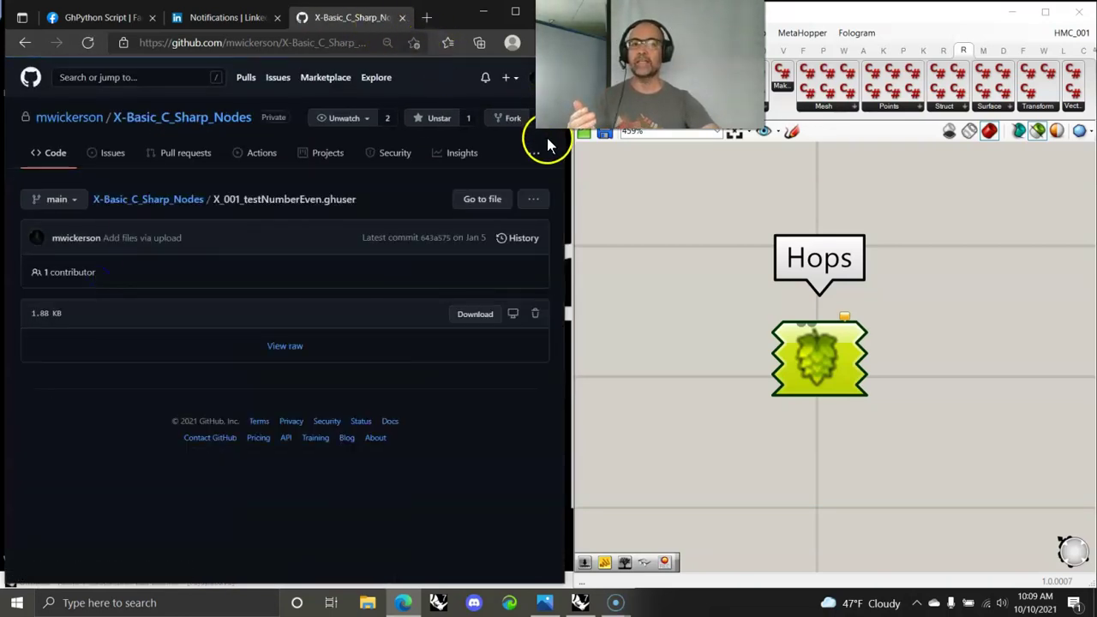
Widen the browser to view the .ghuser file page in full, and narrow it back beside Grasshopper
{"action": "left_click_drag", "start_coordinate": [568, 166], "coordinate": [798, 185]}
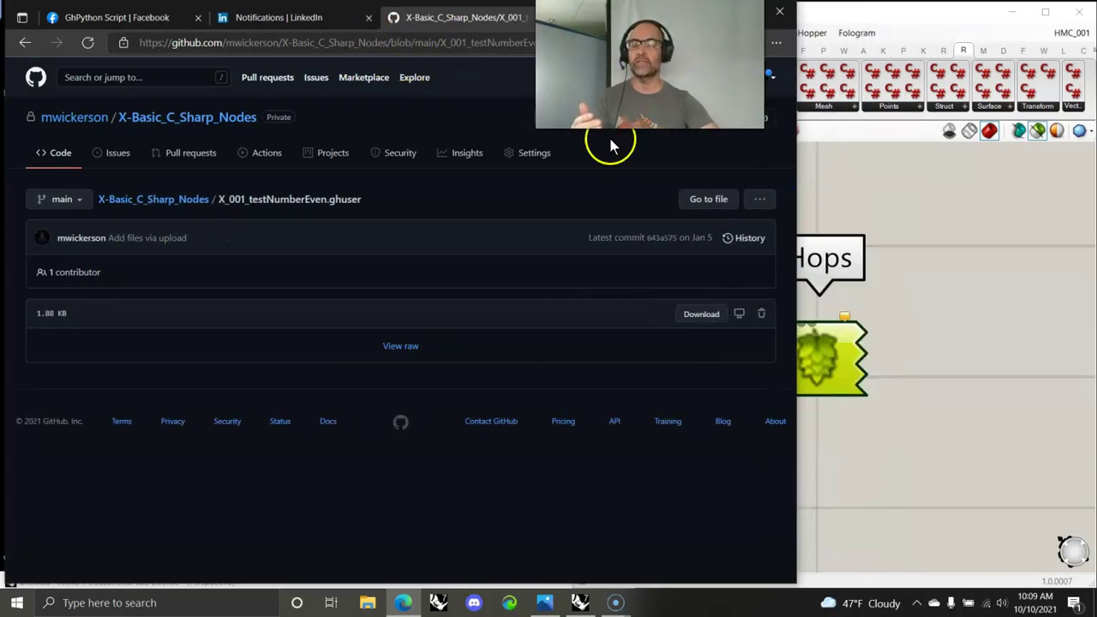
{"action": "mouse_move", "coordinate": [797, 218]}
{"action": "left_mouse_down"}
{"action": "mouse_move", "coordinate": [760, 220]}
{"action": "mouse_move", "coordinate": [803, 223]}
{"action": "left_mouse_up"}
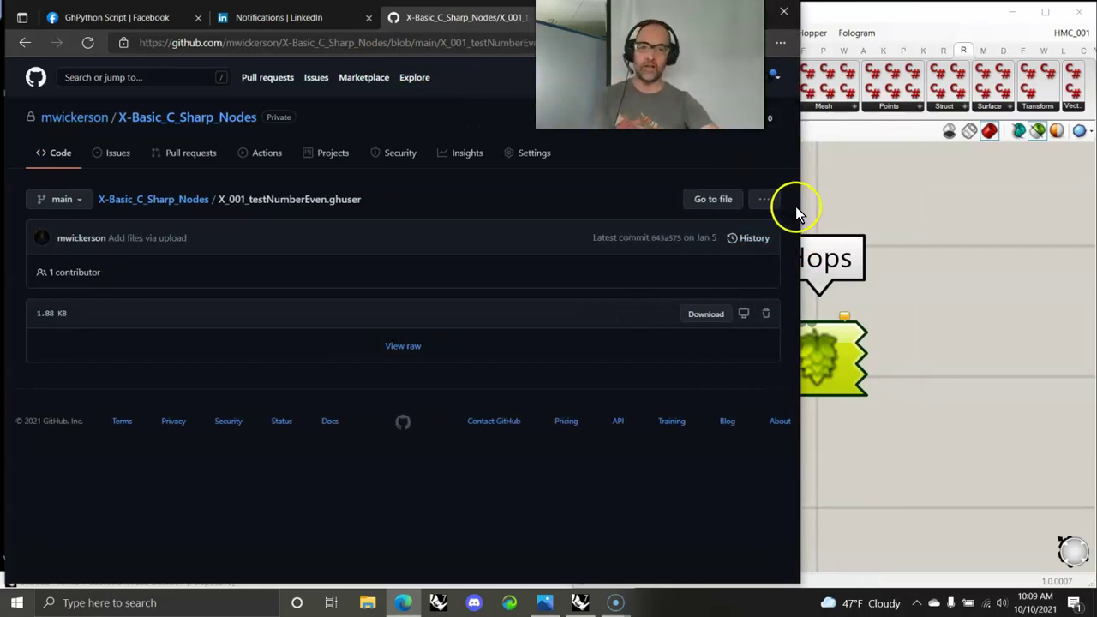
{"action": "left_click_drag", "start_coordinate": [798, 214], "coordinate": [554, 197]}
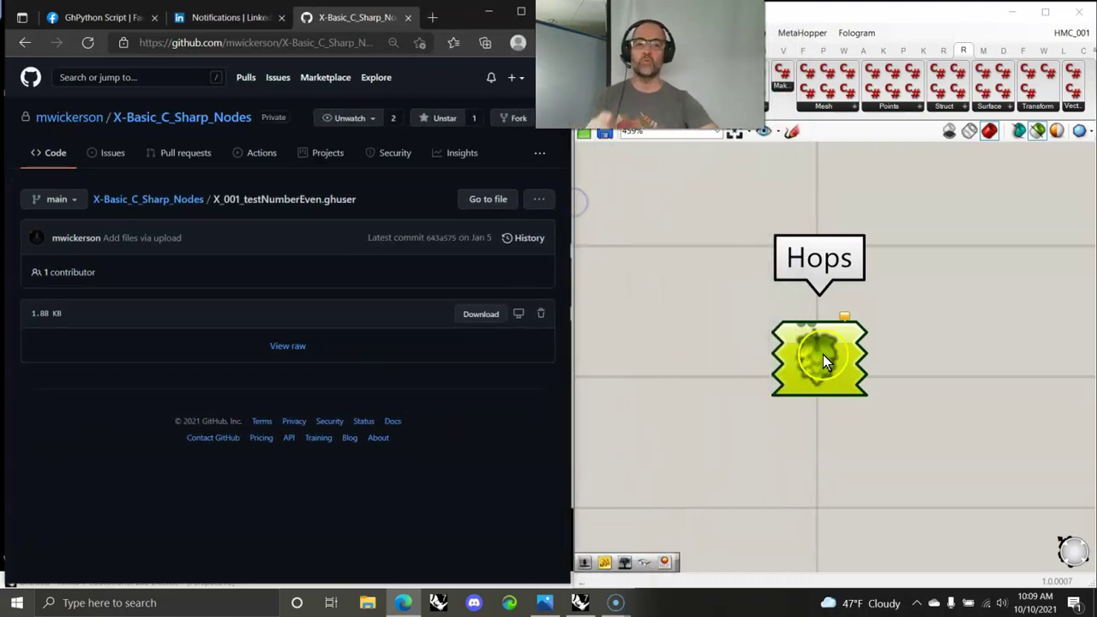
Show the Path input on the empty Hops component and move the component to the right
{"action": "right_click", "coordinate": [816, 353]}
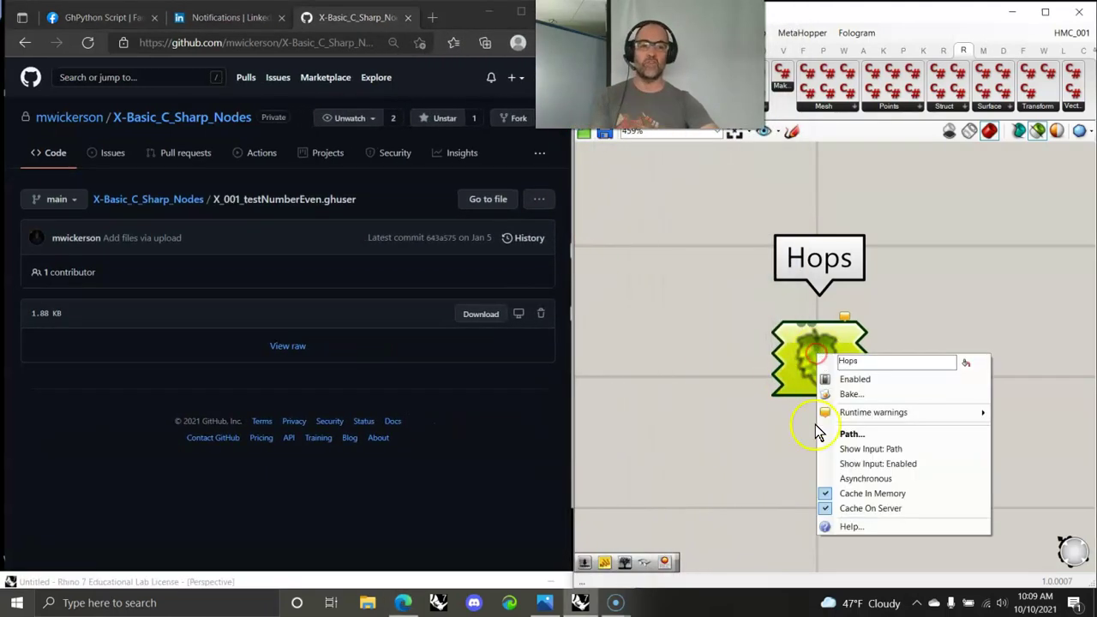
{"action": "left_click", "coordinate": [867, 453]}
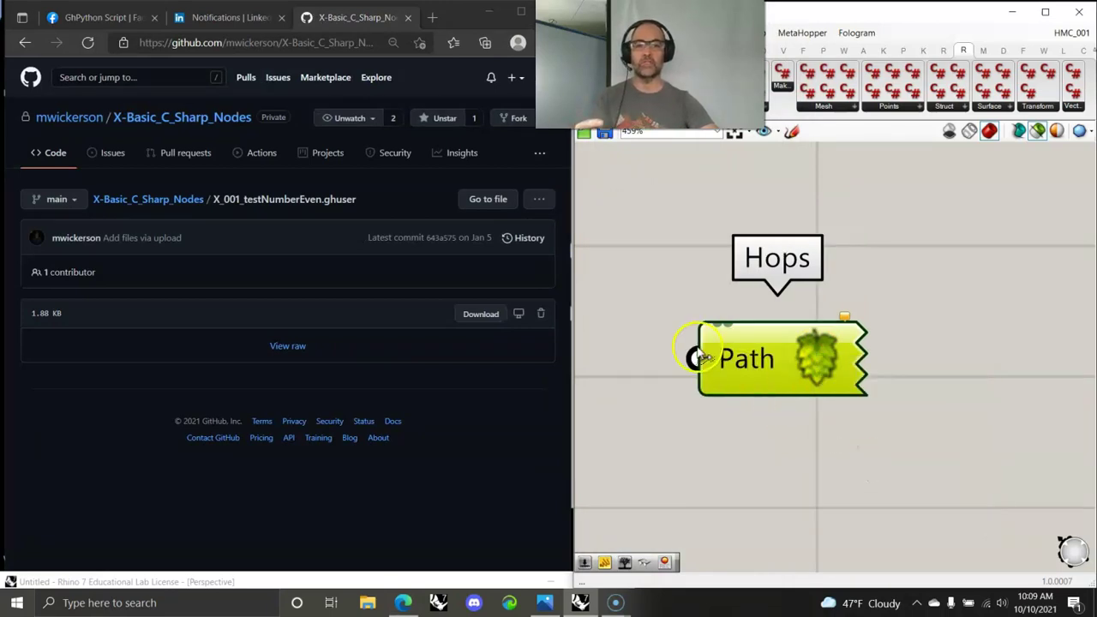
{"action": "left_click_drag", "start_coordinate": [759, 371], "coordinate": [873, 365]}
Place a File Path parameter on the canvas, wire it into the Hops component's Path input, and arrange both components
{"action": "left_click", "coordinate": [591, 32]}
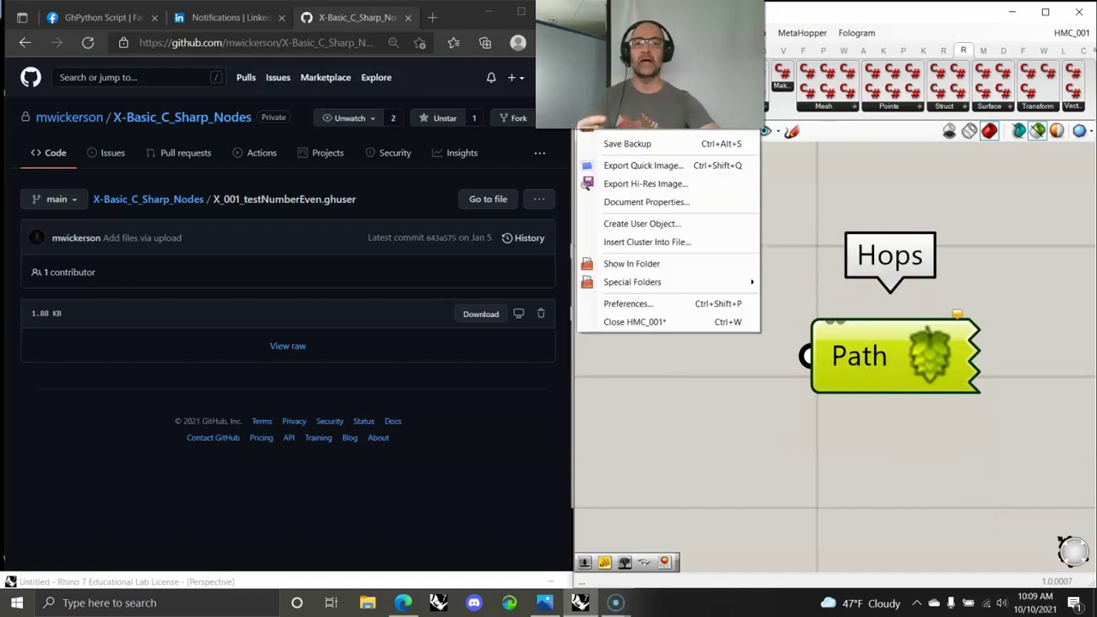
{"action": "left_click", "coordinate": [809, 194]}
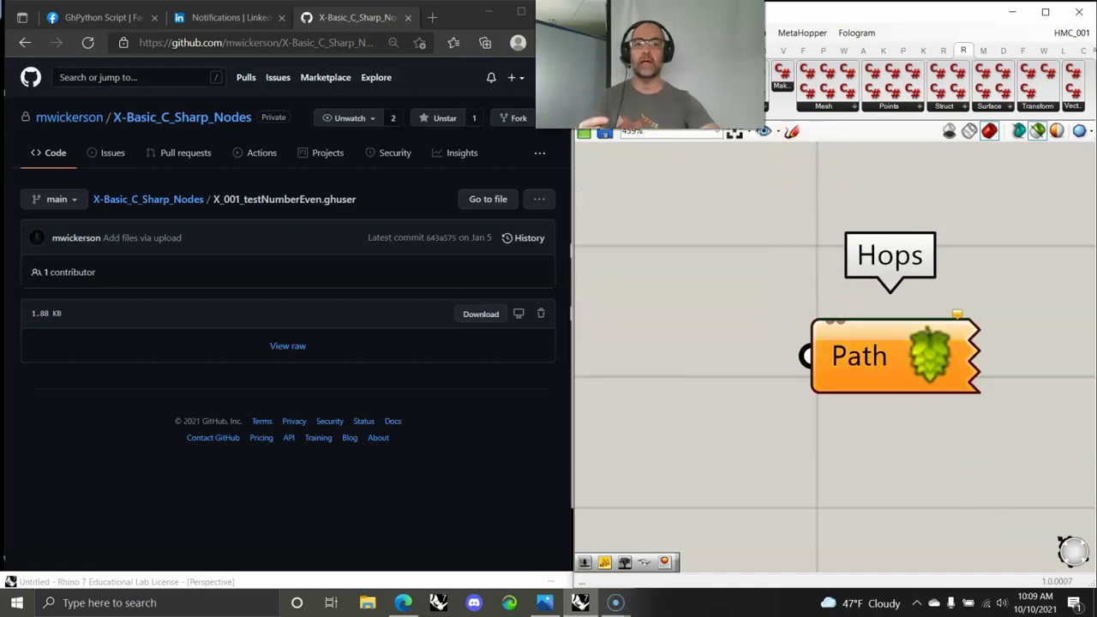
{"action": "left_click", "coordinate": [588, 51]}
{"action": "left_click", "coordinate": [773, 108]}
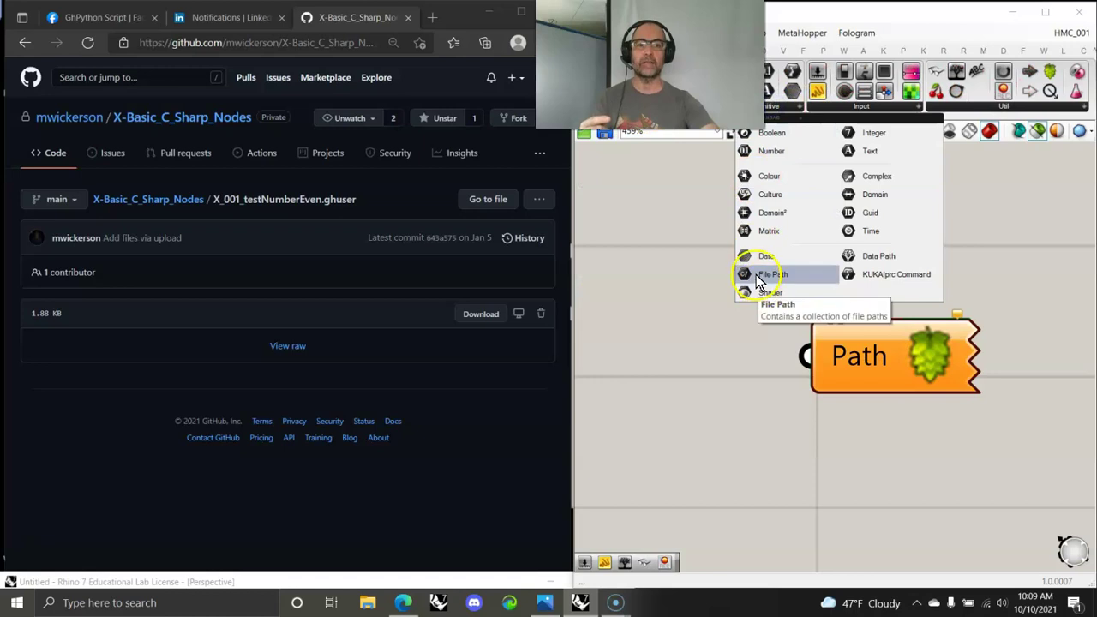
{"action": "left_click", "coordinate": [758, 282]}
{"action": "left_click", "coordinate": [661, 326]}
{"action": "left_click_drag", "start_coordinate": [735, 328], "coordinate": [806, 356]}
{"action": "left_click_drag", "start_coordinate": [668, 330], "coordinate": [681, 300]}
{"action": "left_click_drag", "start_coordinate": [870, 361], "coordinate": [872, 367]}
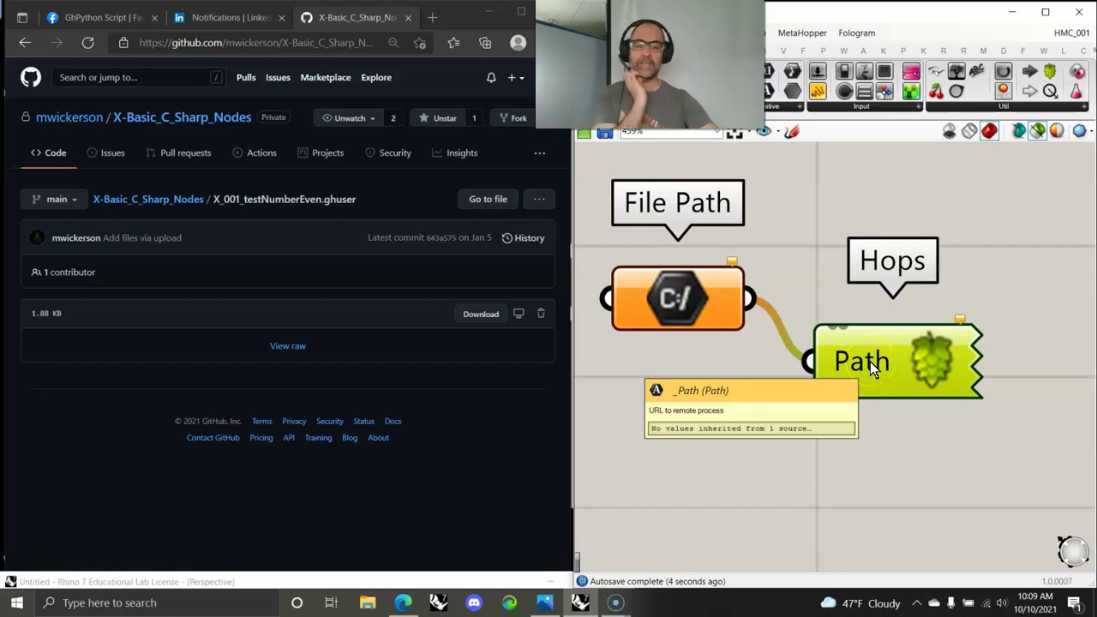
Return to the X-Basic_C_Sharp_Nodes repository's main page and look through its file list
{"action": "left_click", "coordinate": [169, 121]}
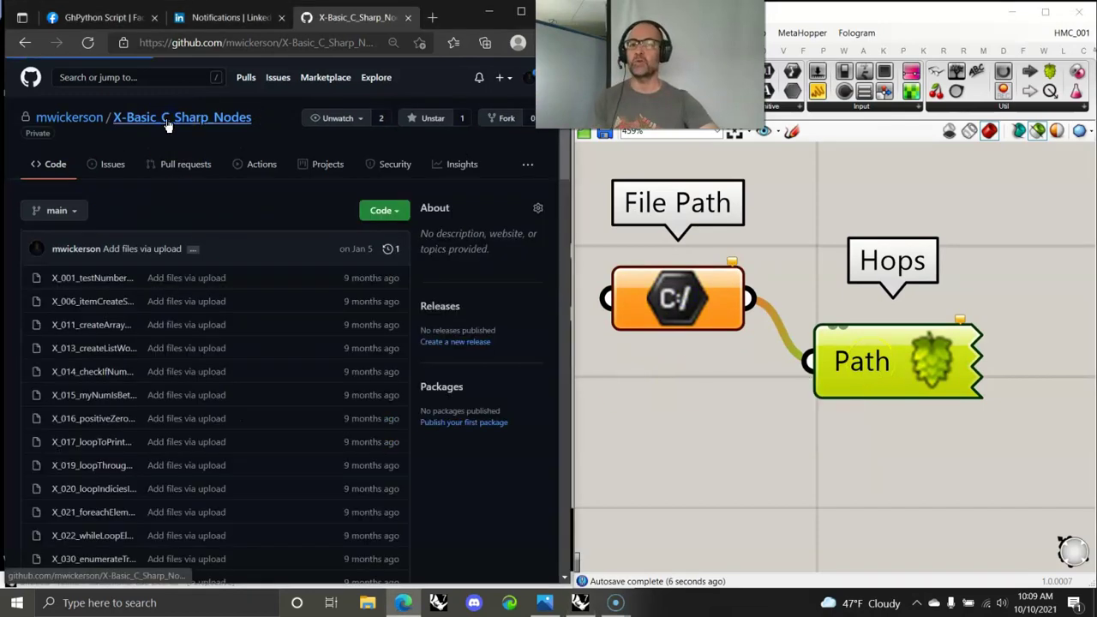
{"action": "scroll", "coordinate": [164, 356], "scroll_direction": "down", "scroll_amount": 15}
{"action": "scroll", "coordinate": [165, 360], "scroll_direction": "up", "scroll_amount": 3}
Widen the Grasshopper window over the browser and browse its C# component categories, including Warsaw_C# and C, in a taller ribbon
{"action": "left_click", "coordinate": [804, 215]}
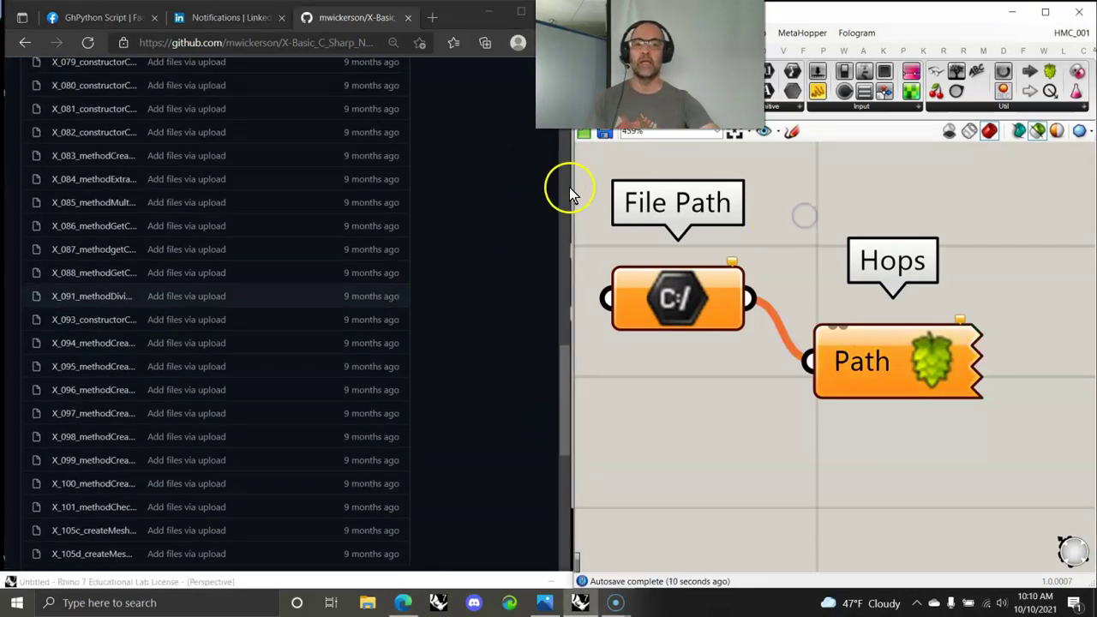
{"action": "left_click_drag", "start_coordinate": [568, 187], "coordinate": [5, 194]}
{"action": "left_click", "coordinate": [650, 51]}
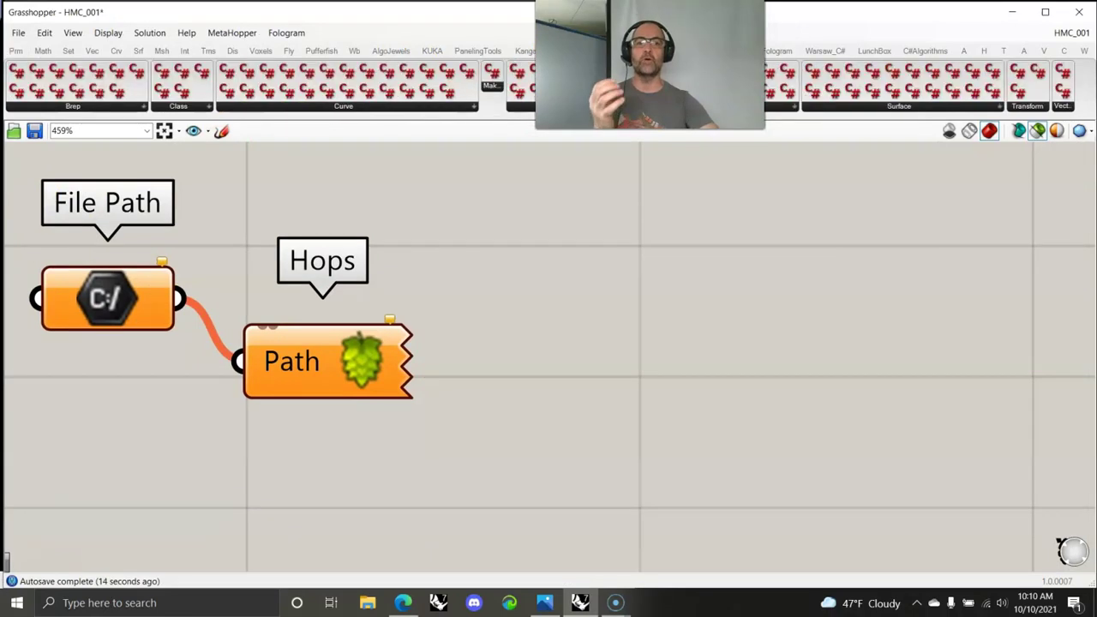
{"action": "left_click", "coordinate": [824, 51]}
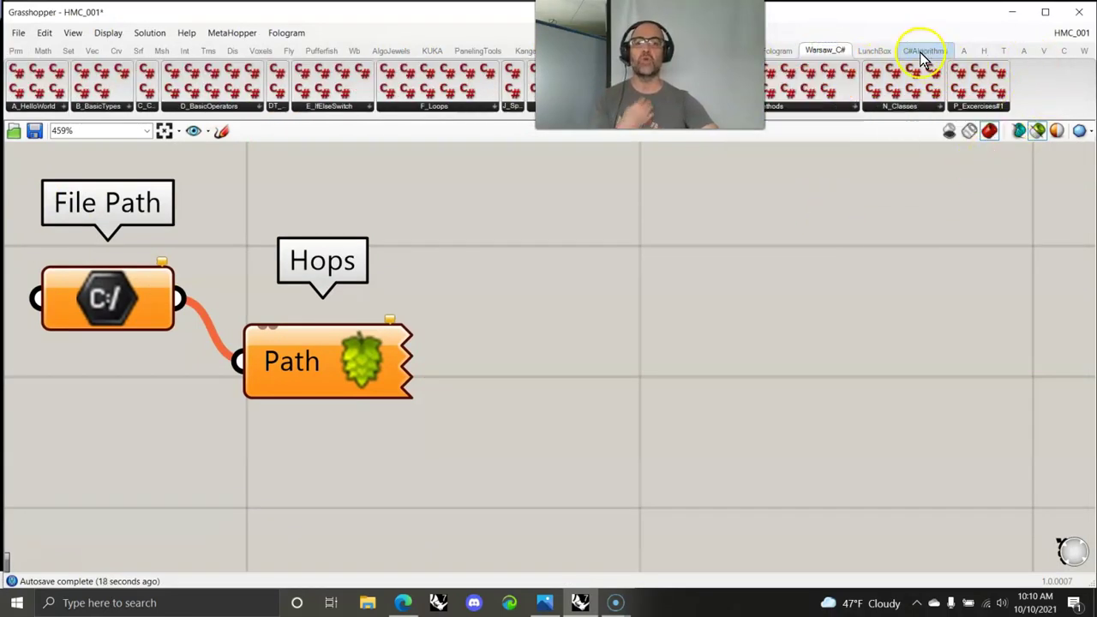
{"action": "left_click", "coordinate": [1064, 52]}
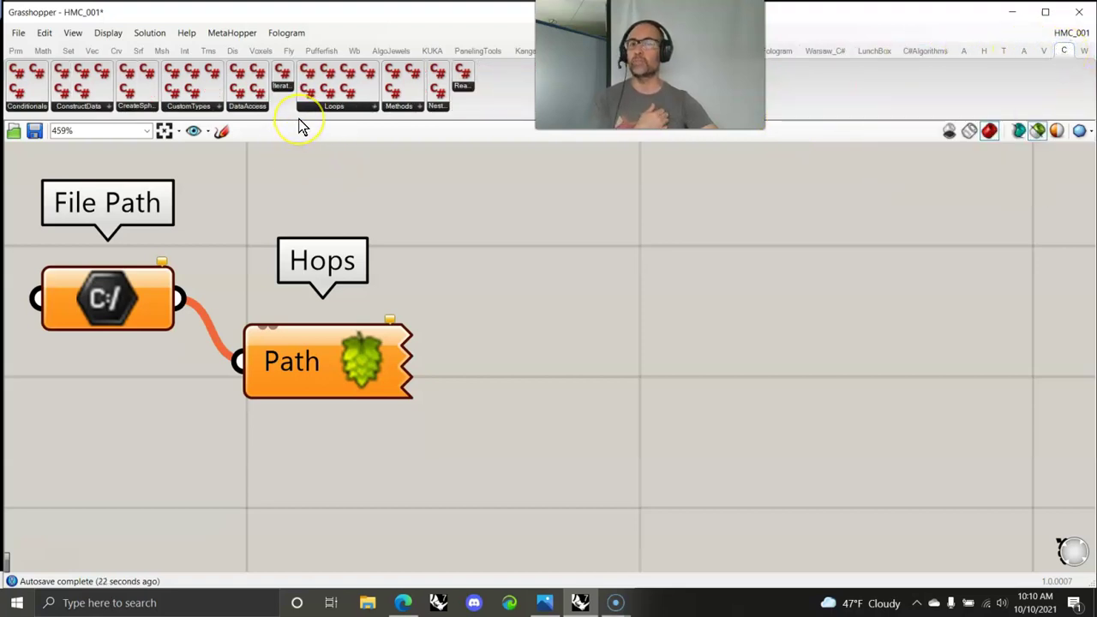
{"action": "left_click_drag", "start_coordinate": [300, 120], "coordinate": [318, 147]}
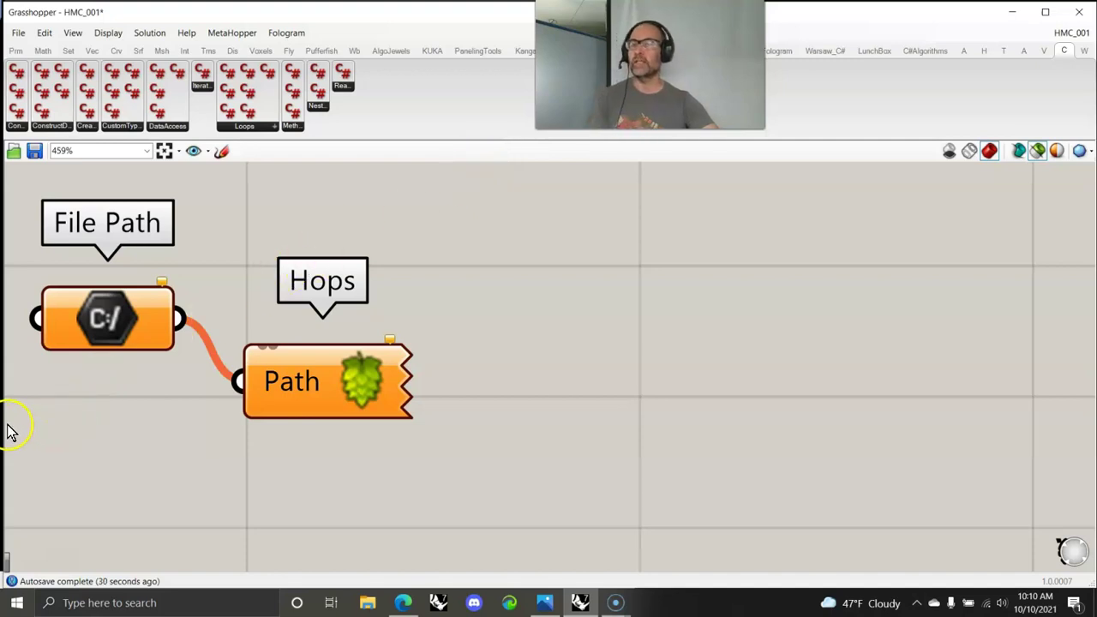
Narrow the Grasshopper window to uncover the browser and go to the GitHub home page
{"action": "left_click_drag", "start_coordinate": [7, 426], "coordinate": [540, 408]}
{"action": "scroll", "coordinate": [161, 186], "scroll_direction": "up", "scroll_amount": 10}
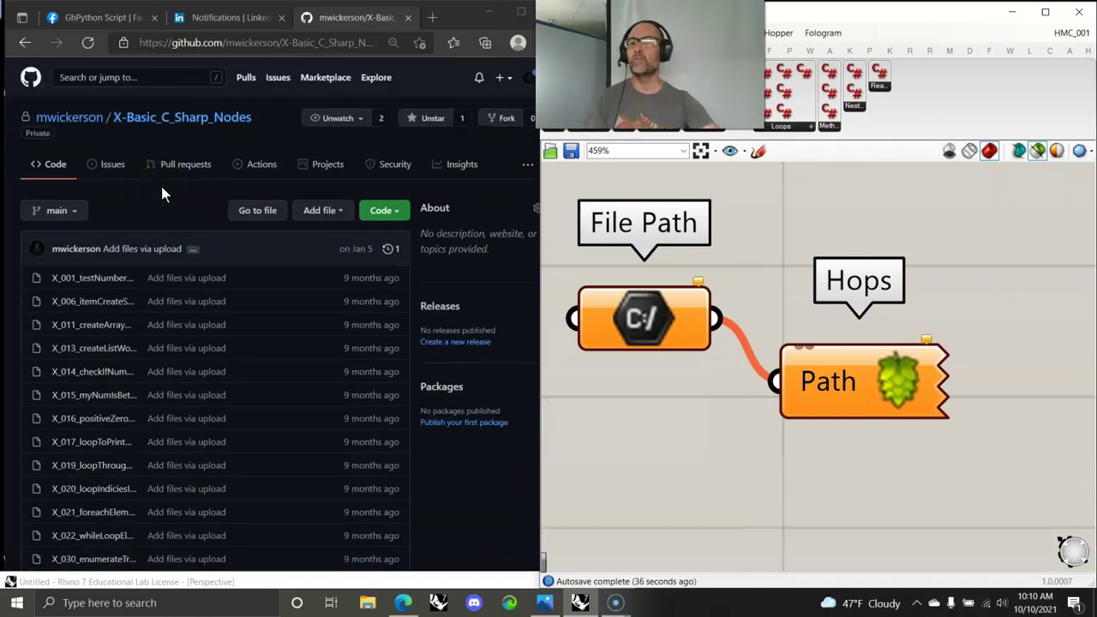
{"action": "left_click", "coordinate": [30, 88]}
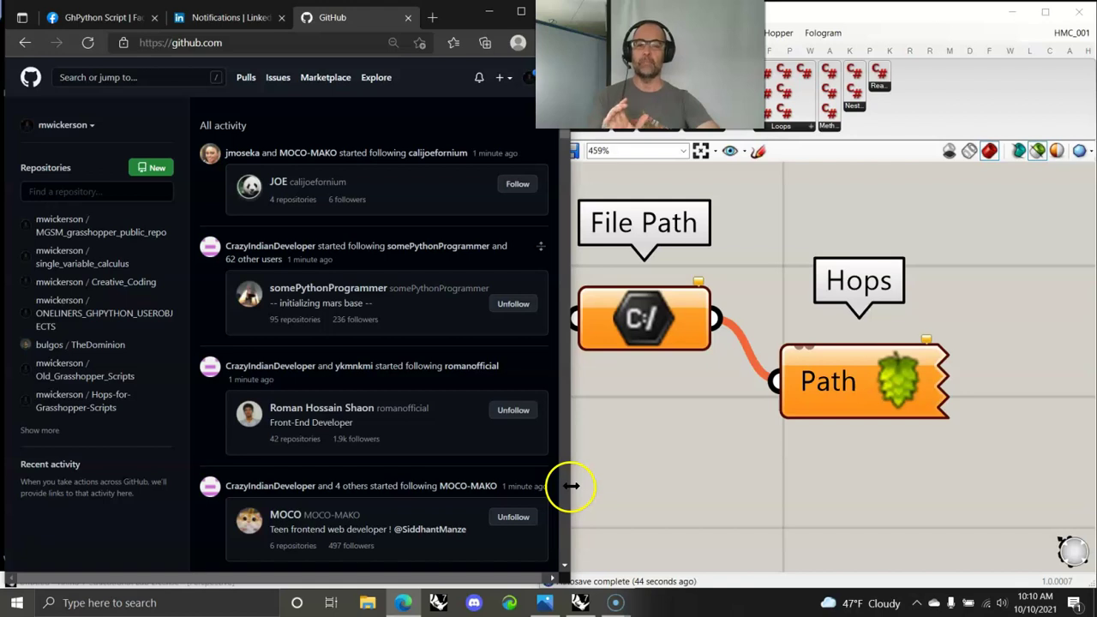
Fit the browser beside Grasshopper, open the MGSM_grasshopper_public_repo repository, and go to its owner's profile
{"action": "left_click_drag", "start_coordinate": [571, 486], "coordinate": [528, 487]}
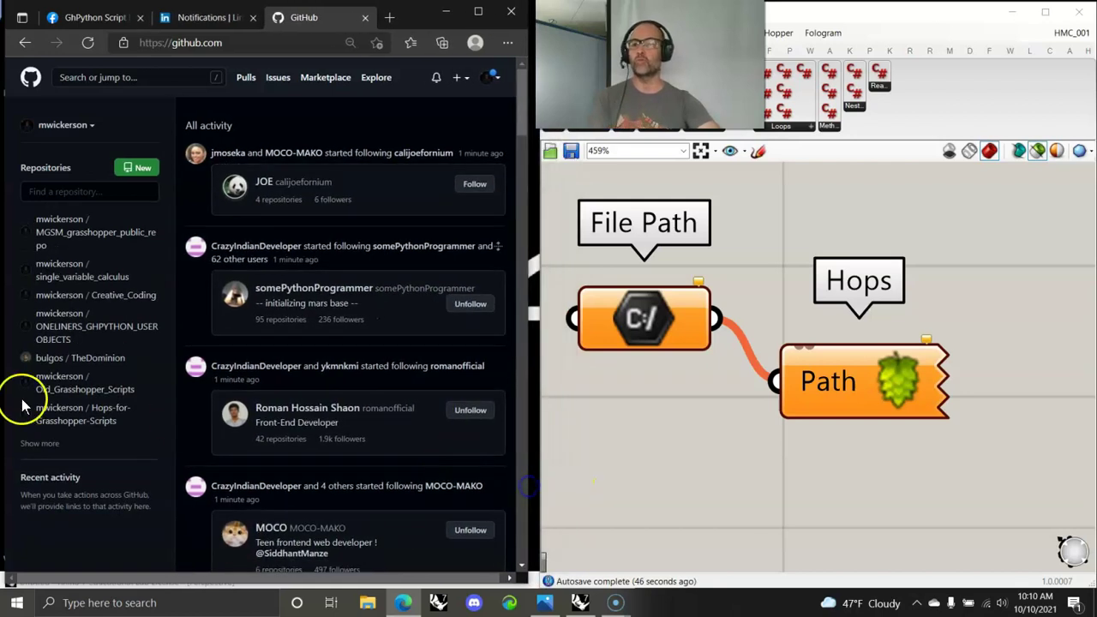
{"action": "left_click", "coordinate": [66, 224]}
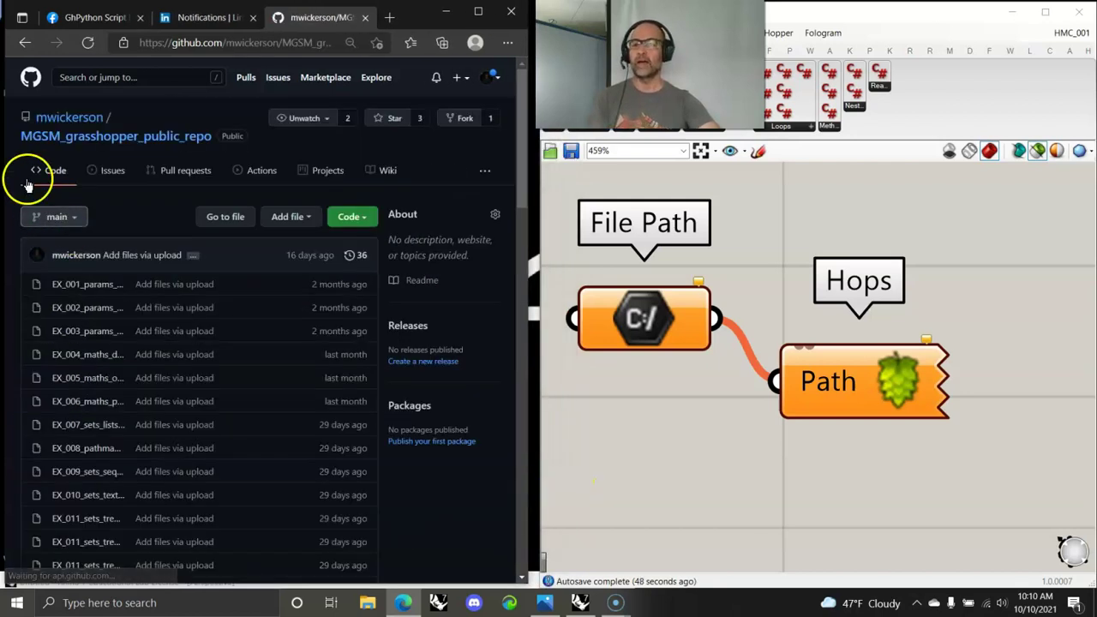
{"action": "left_click", "coordinate": [58, 121]}
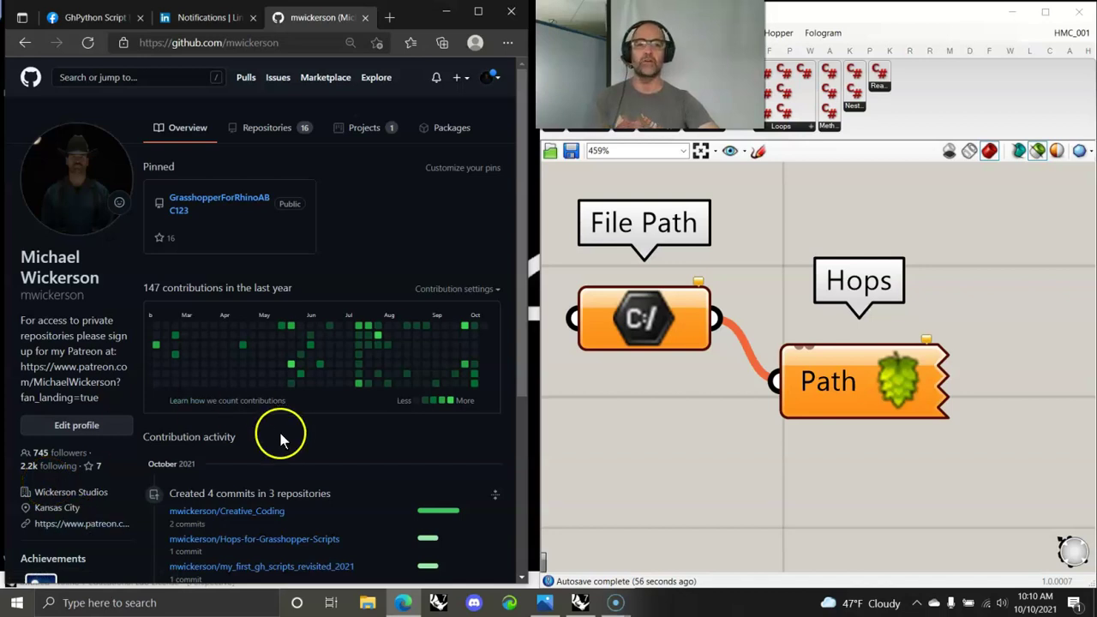
Examine the whole Grasshopper canvas and its HMC Hackathon group, and glance over the GitHub profile's contribution activity
{"action": "right_click_drag", "start_coordinate": [678, 434], "coordinate": [735, 446]}
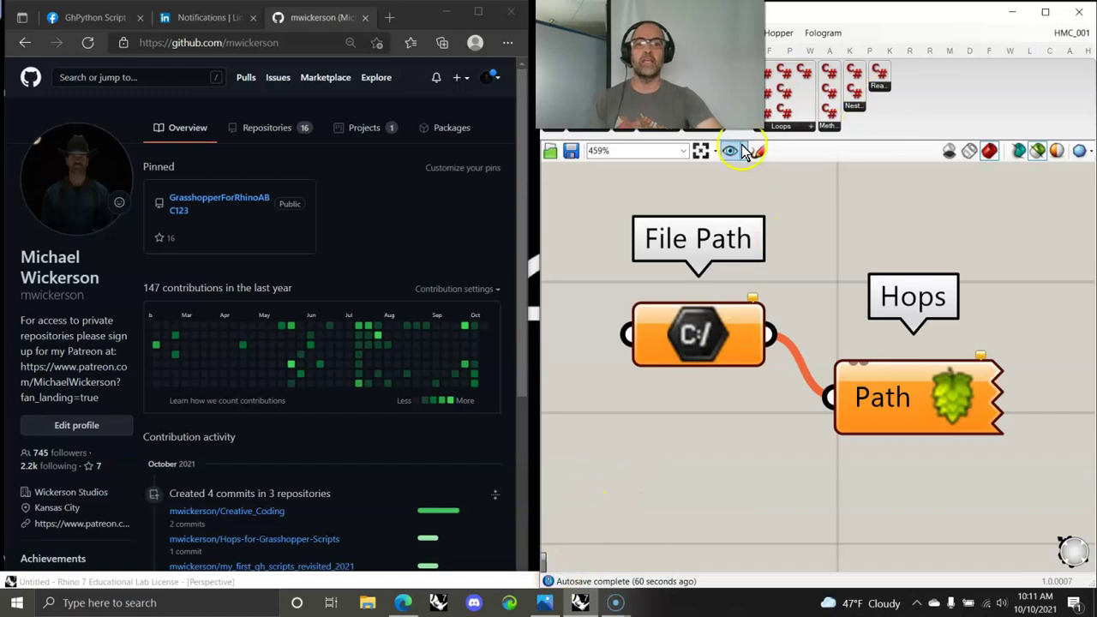
{"action": "left_click", "coordinate": [700, 151]}
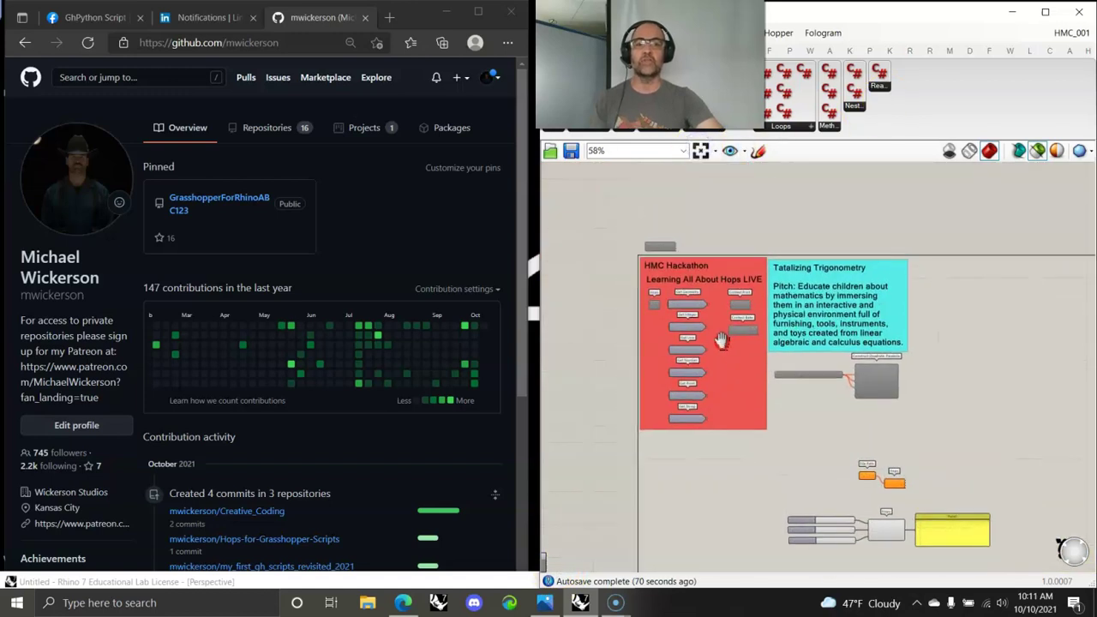
{"action": "scroll", "coordinate": [730, 338], "scroll_direction": "up", "scroll_amount": 3}
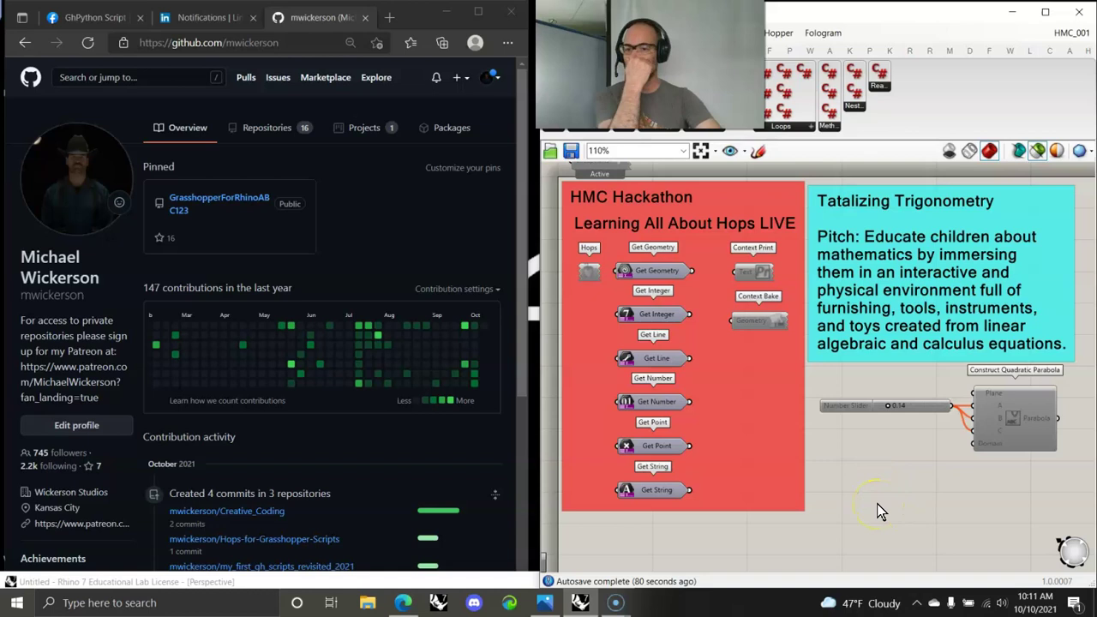
{"action": "scroll", "coordinate": [251, 420], "scroll_direction": "down", "scroll_amount": 3}
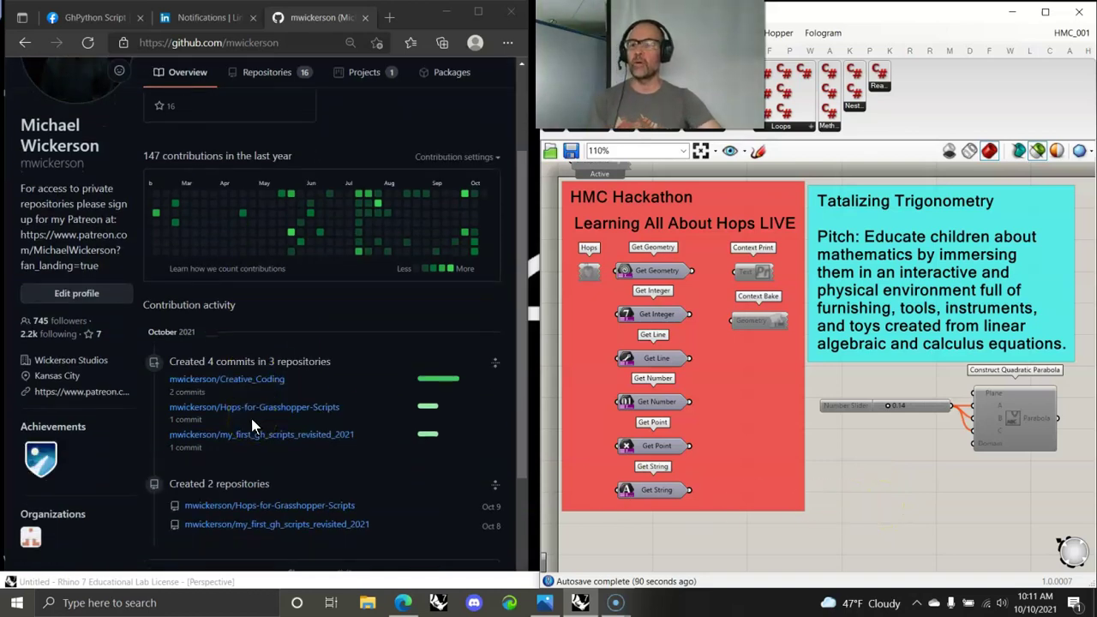
{"action": "scroll", "coordinate": [251, 418], "scroll_direction": "up", "scroll_amount": 3}
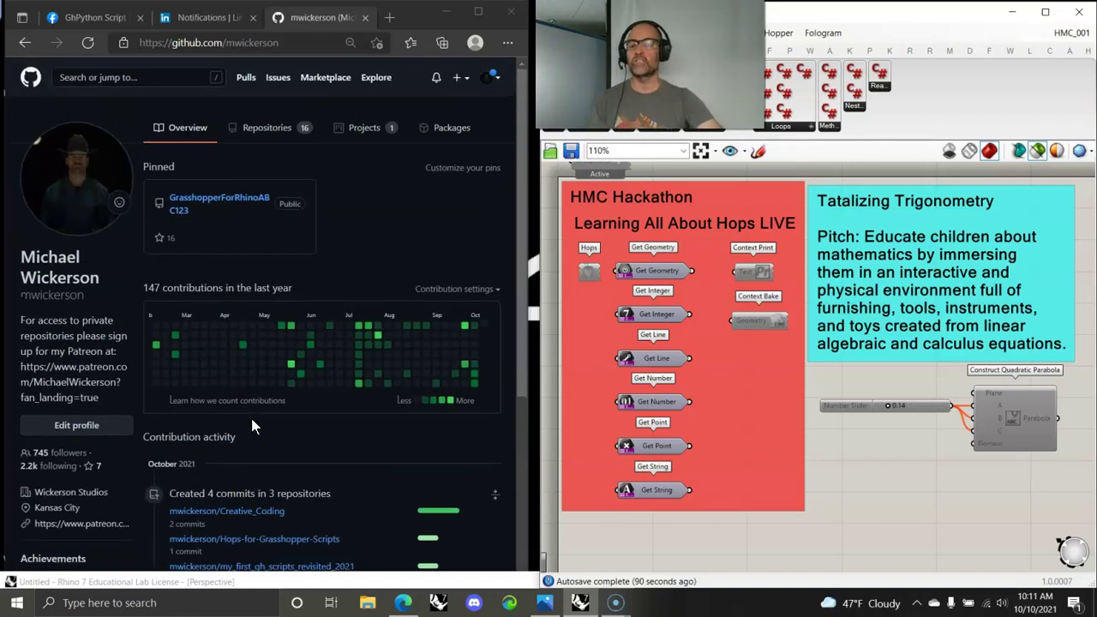